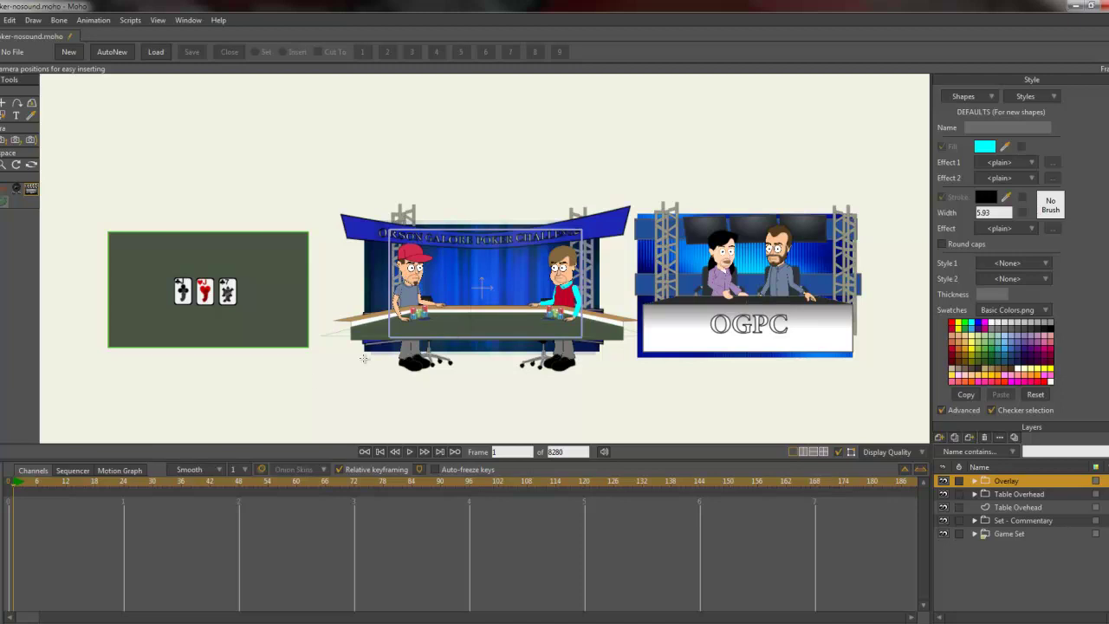
Reset the view to the camera frame and key both camera channels at frame 0.
left_click(159, 20)
left_click(208, 57)
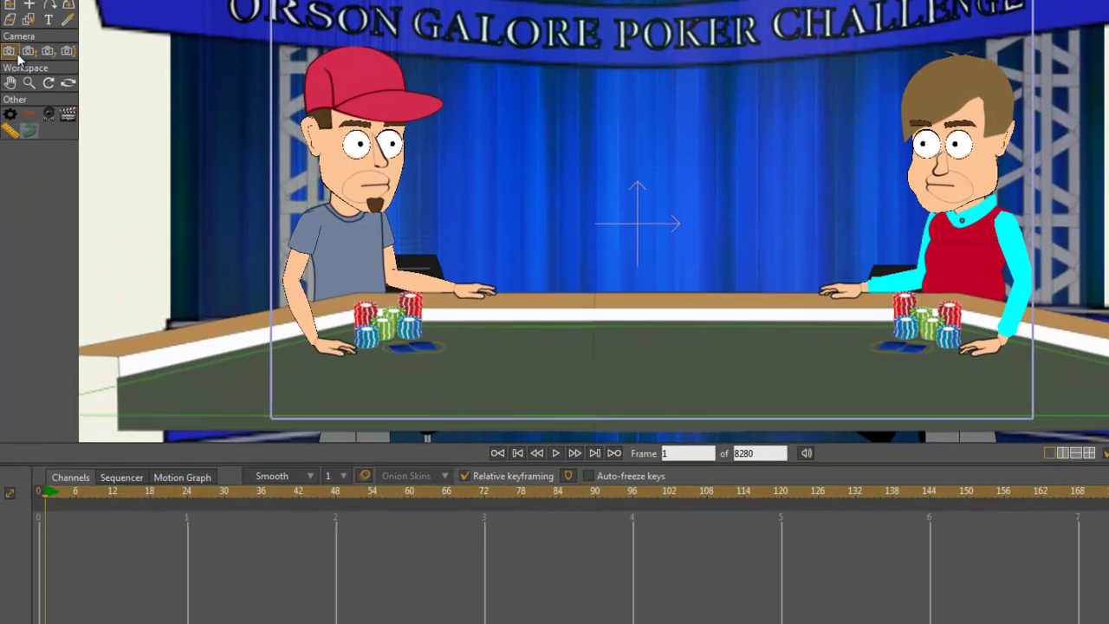
left_click(572, 150)
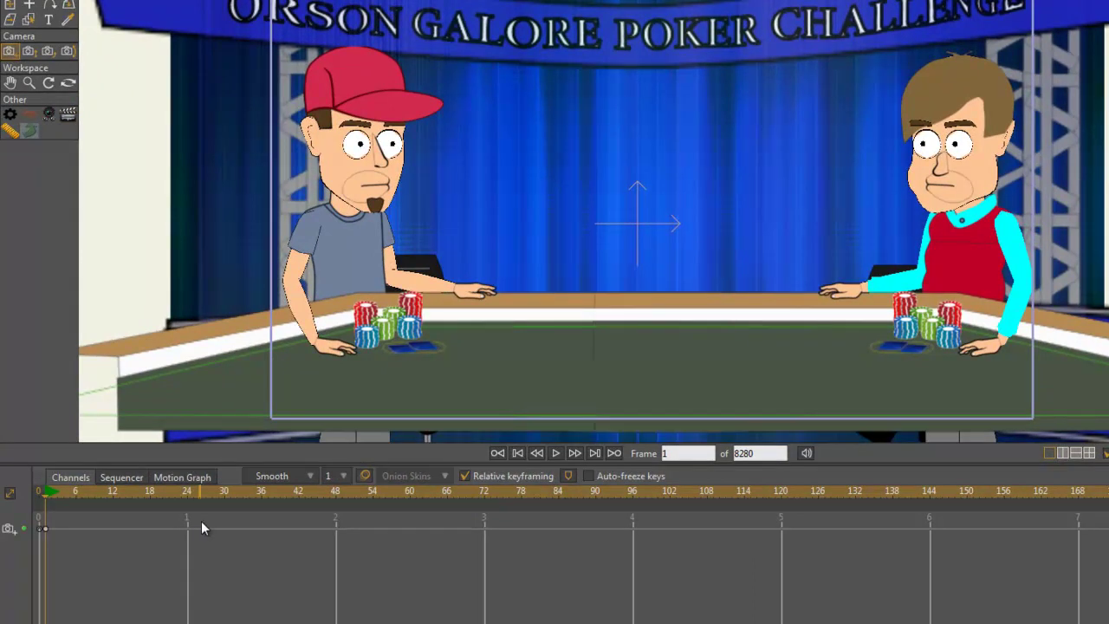
left_click(508, 192)
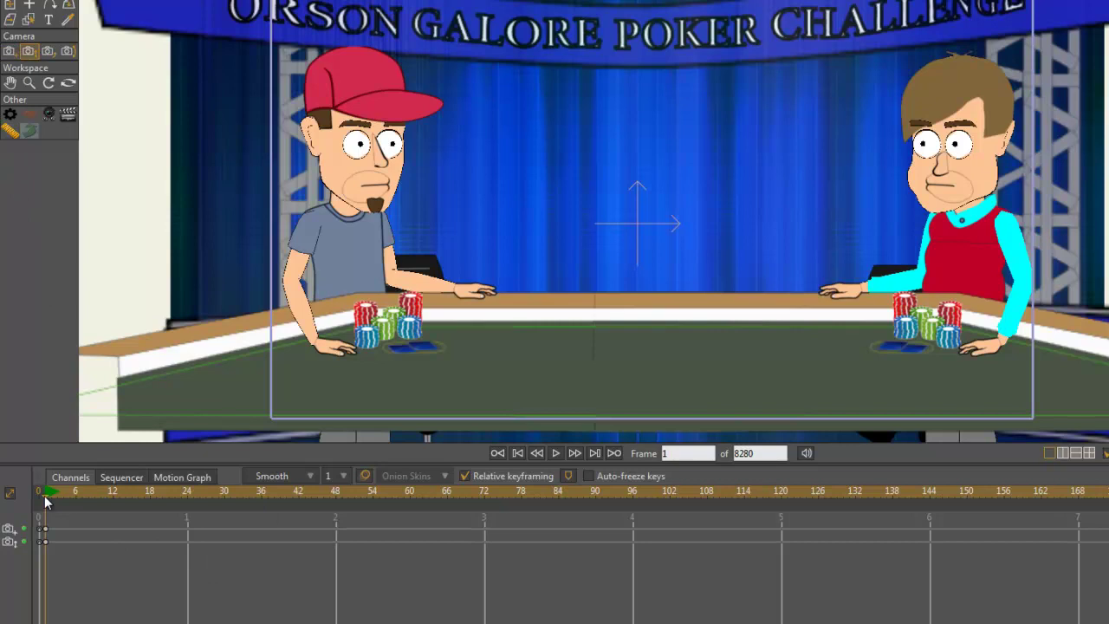
Select the two frame-0 camera keys and move the playhead toward frame 23.
left_click(187, 503)
left_click_drag(51, 559, 42, 518)
left_click(47, 555)
left_click_drag(52, 544, 46, 525)
left_click_drag(60, 491, 183, 488)
Paste the wide-shot keys at frame 23, then frame a close-up on the capped player at frame 24.
key("ctrl+v")
left_click(186, 492)
left_click_drag(347, 166, 400, 342)
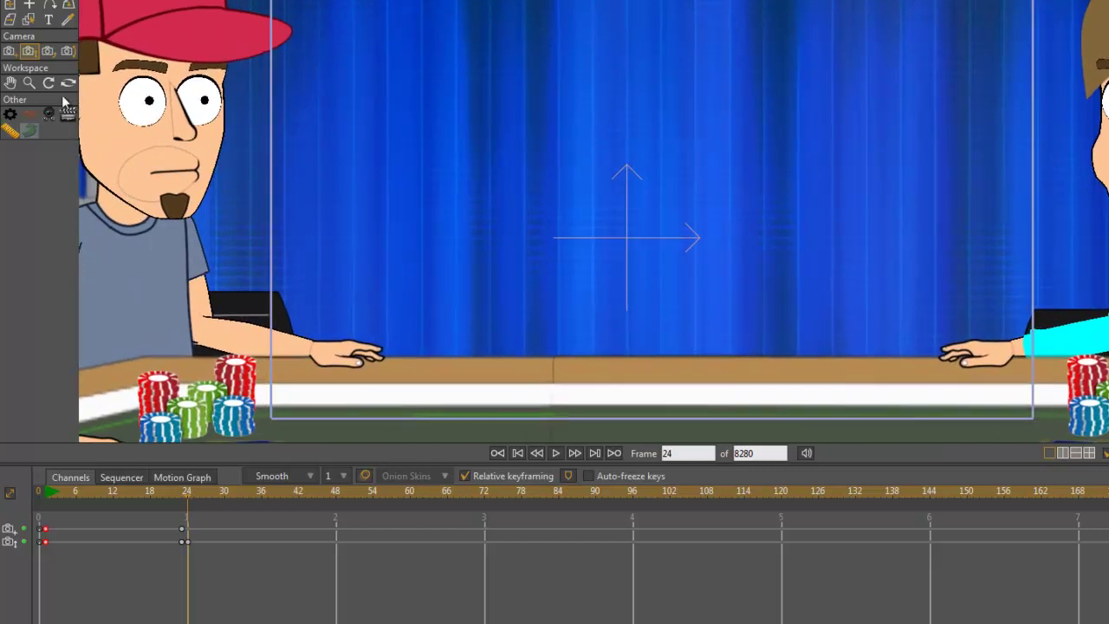
left_click(9, 50)
left_click_drag(273, 129, 451, 181)
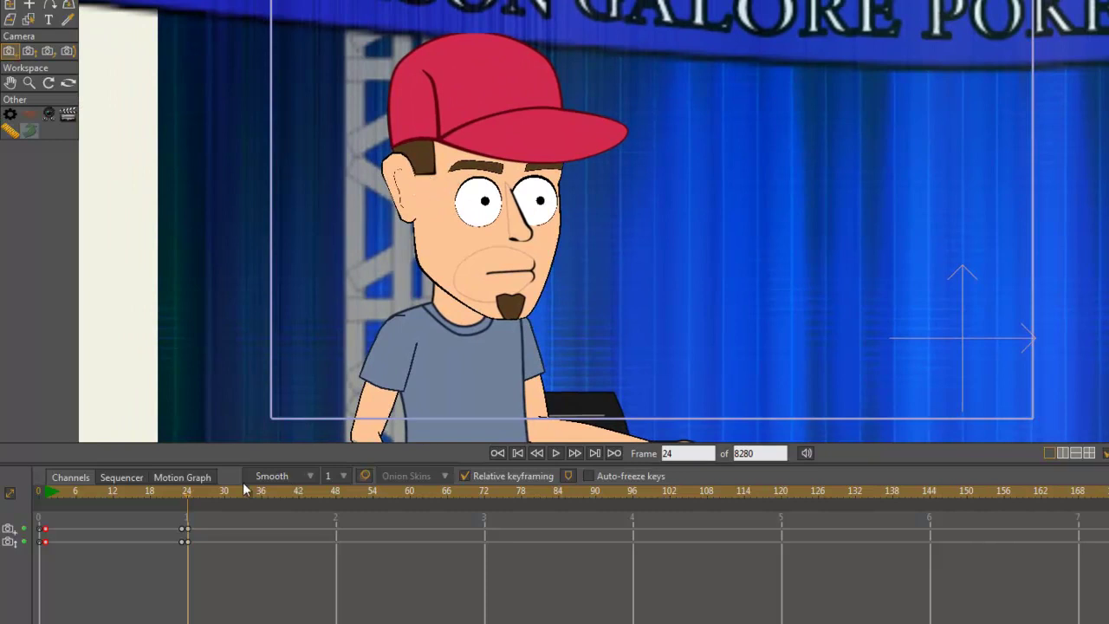
left_click(48, 494)
left_click_drag(49, 498, 298, 508)
Hold the close-up with a key at frame 42, then move to frame 43 showing the OGPC desk.
left_click(29, 51)
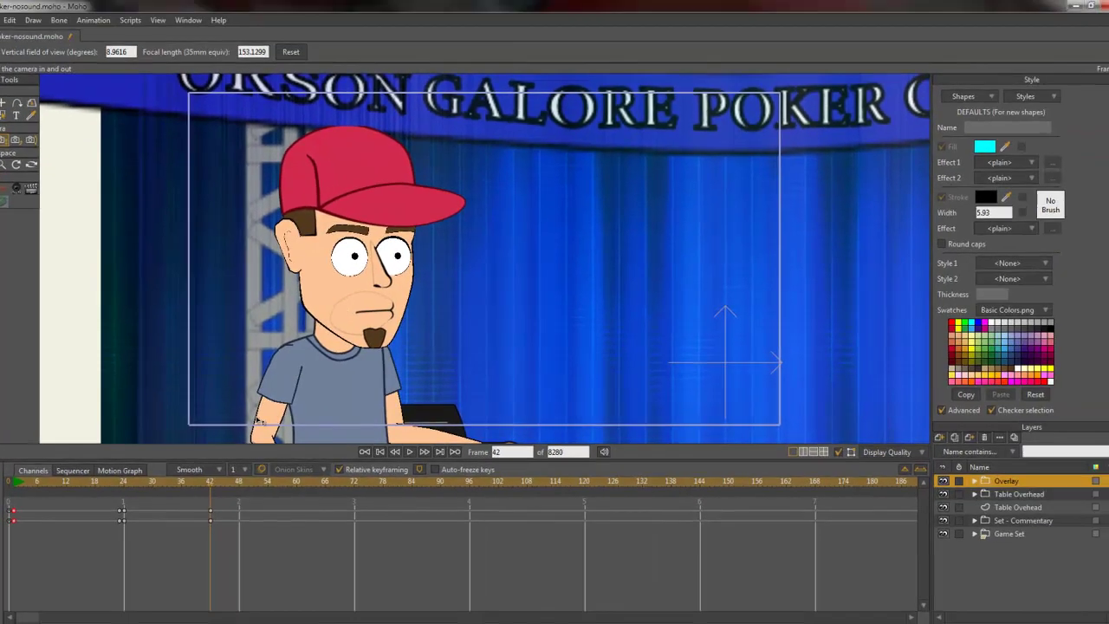
scroll(547, 255, "down", 4)
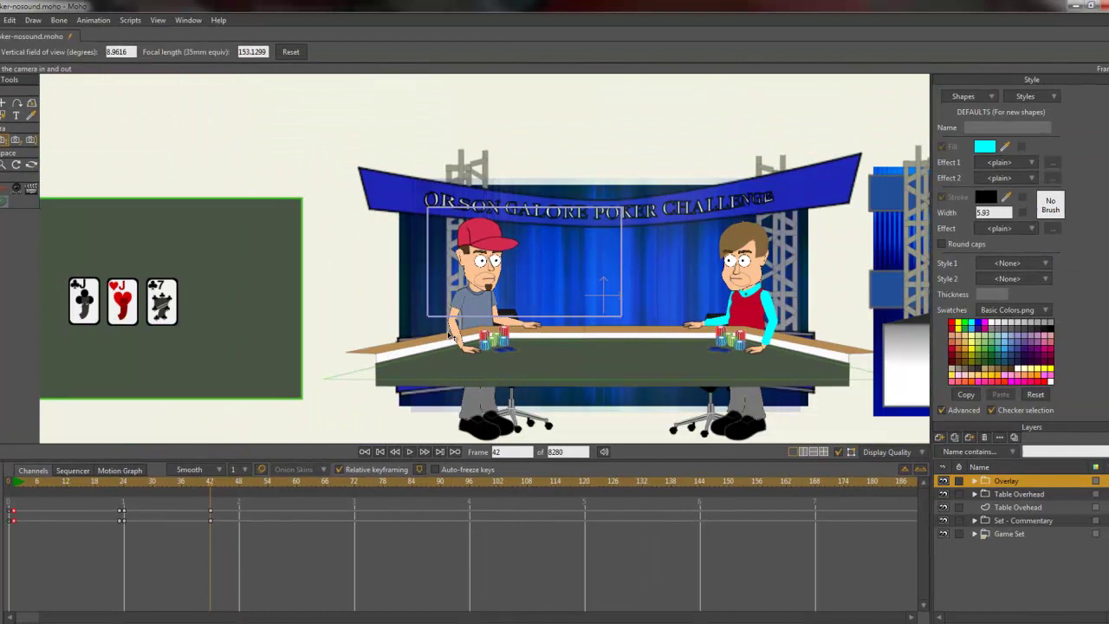
left_click_drag(213, 488, 215, 487)
left_click_drag(436, 344, 128, 307)
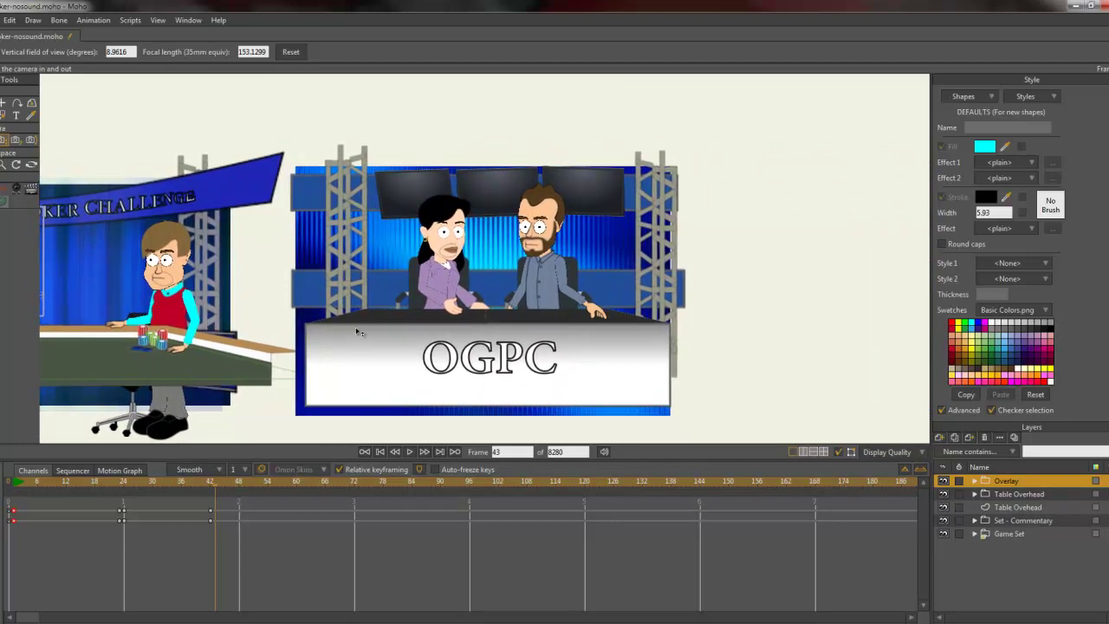
scroll(367, 270, "down", 1)
scroll(430, 293, "down", 2)
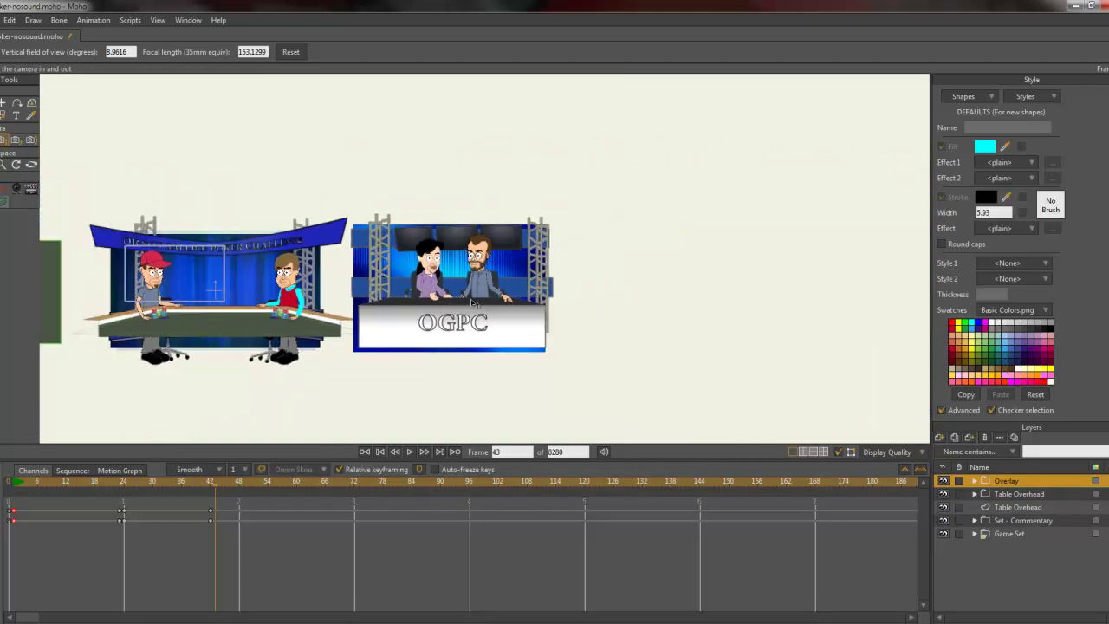
Track and zoom the camera to frame the OGPC commentary desk at frame 43.
left_click(3, 139)
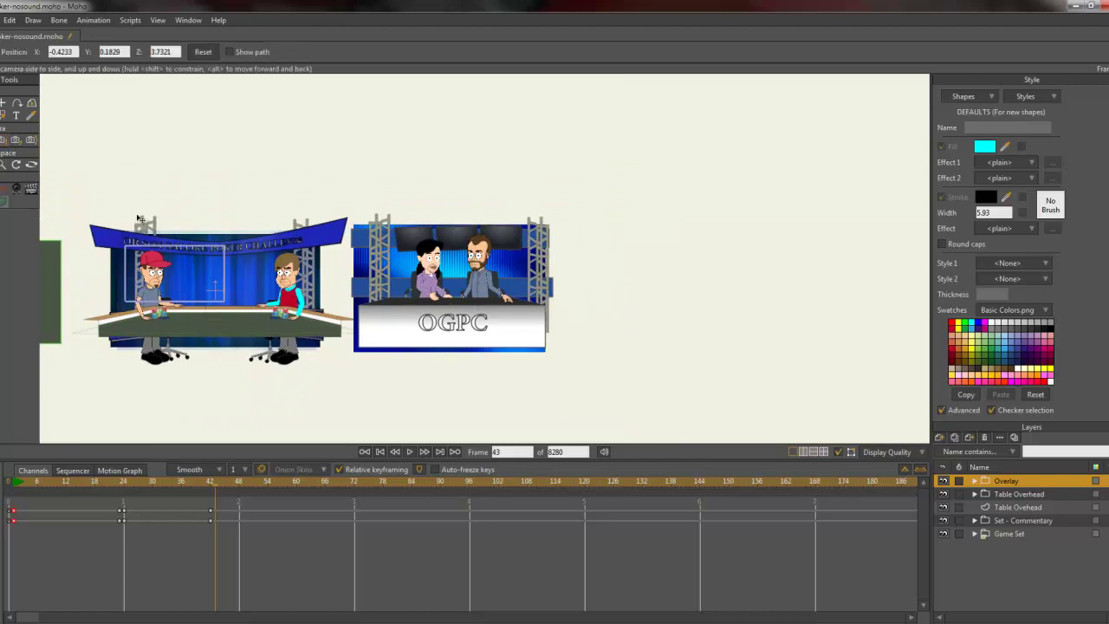
left_click_drag(301, 290, 127, 169)
left_click(4, 139)
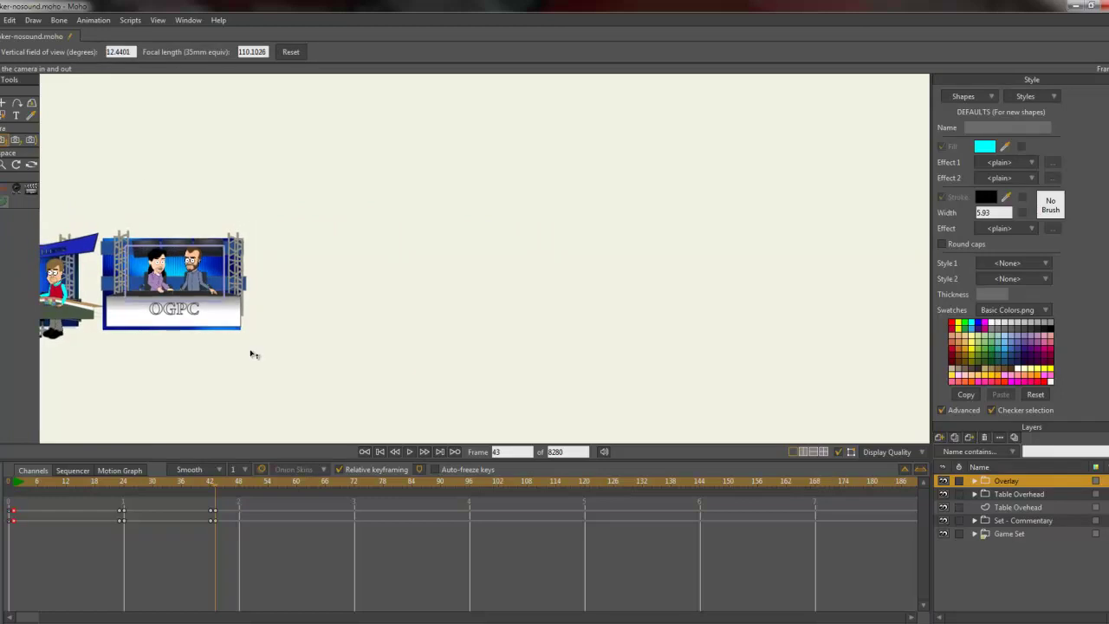
left_click(158, 20)
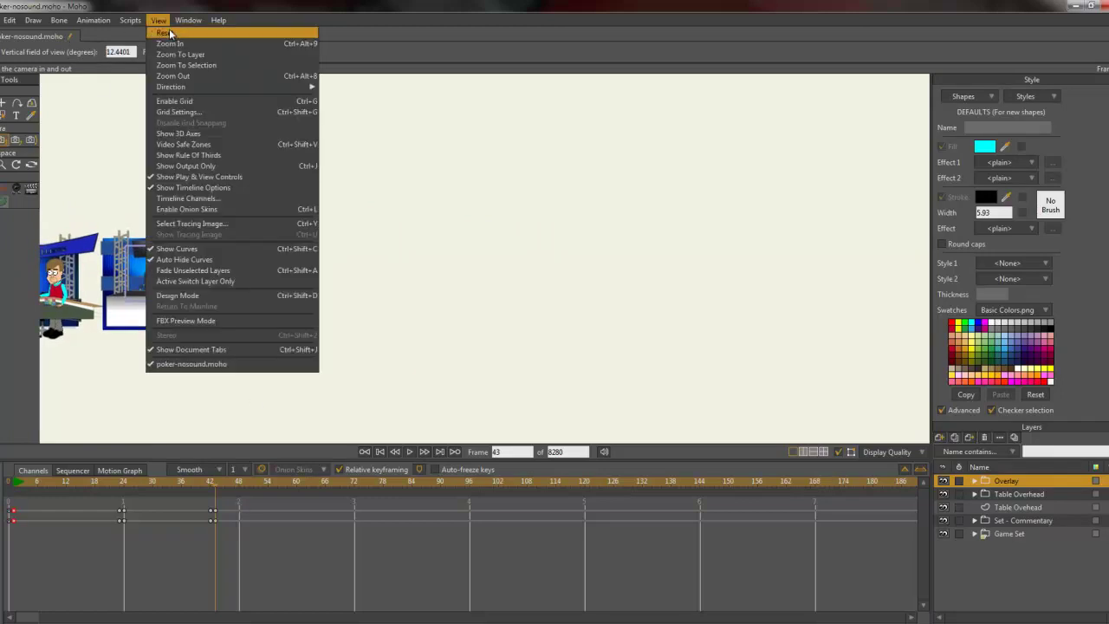
left_click(222, 486)
left_click_drag(141, 481, 327, 495)
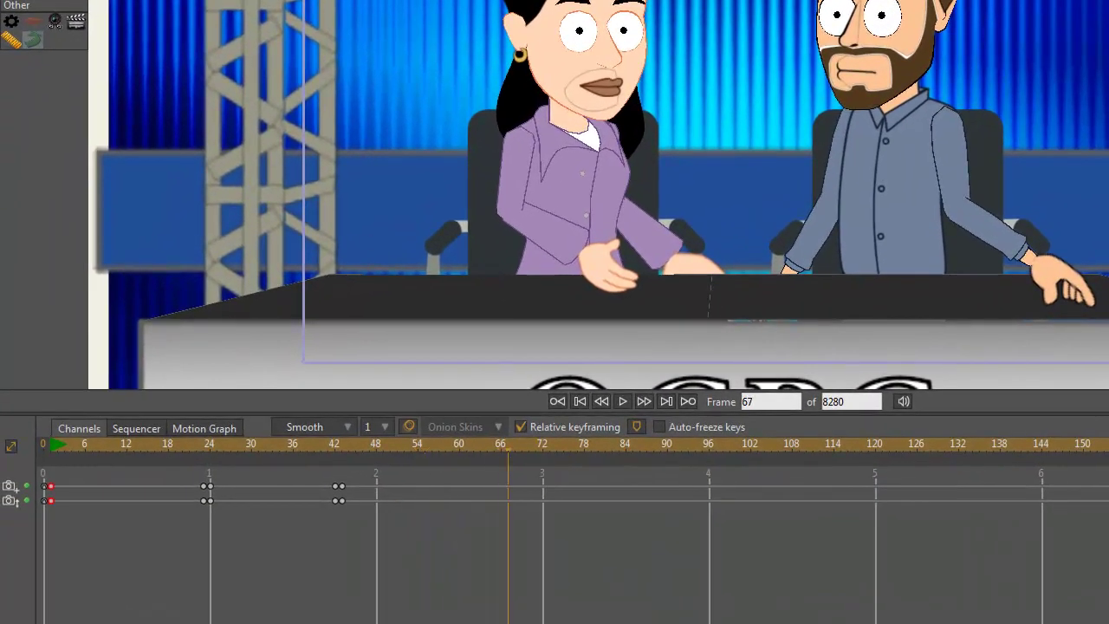
Key the desk shot at frame 67 and select the frame-23 wide-shot keys.
left_click(413, 20)
left_click_drag(188, 468, 205, 513)
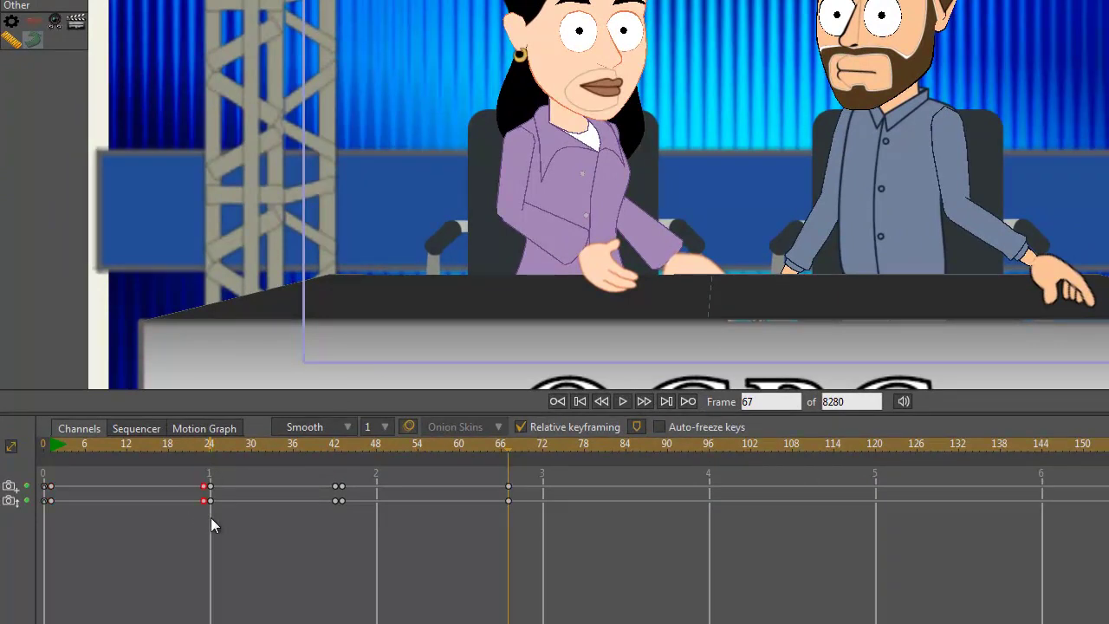
left_click(514, 449)
Paste the wide-shot keys at frame 68 and replay the cuts from frame 1.
key("ctrl+v")
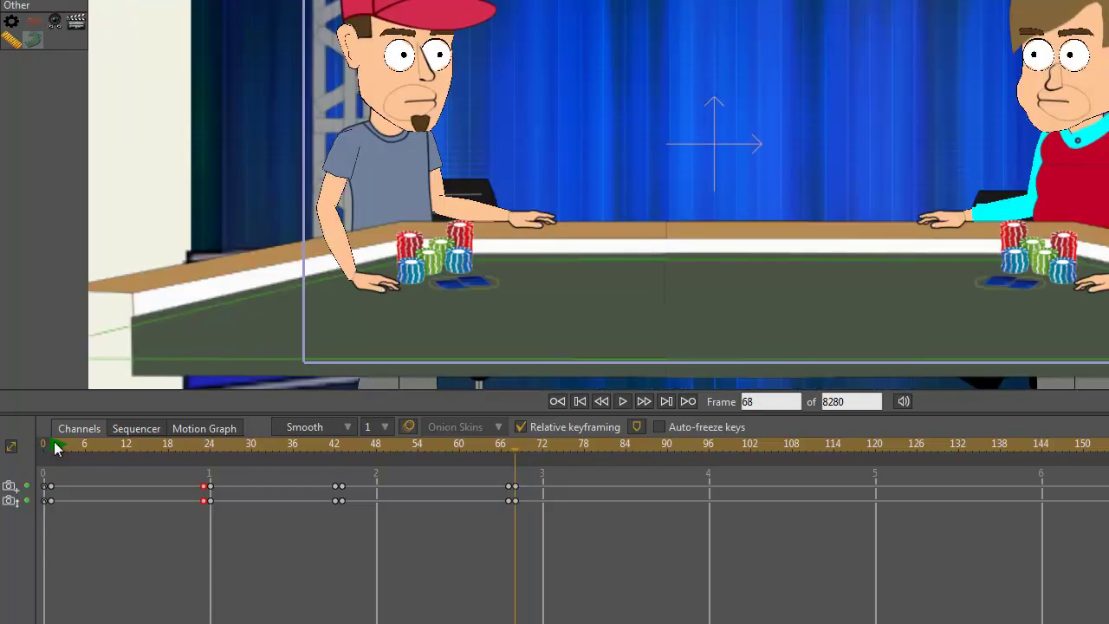
left_click_drag(54, 448, 530, 485)
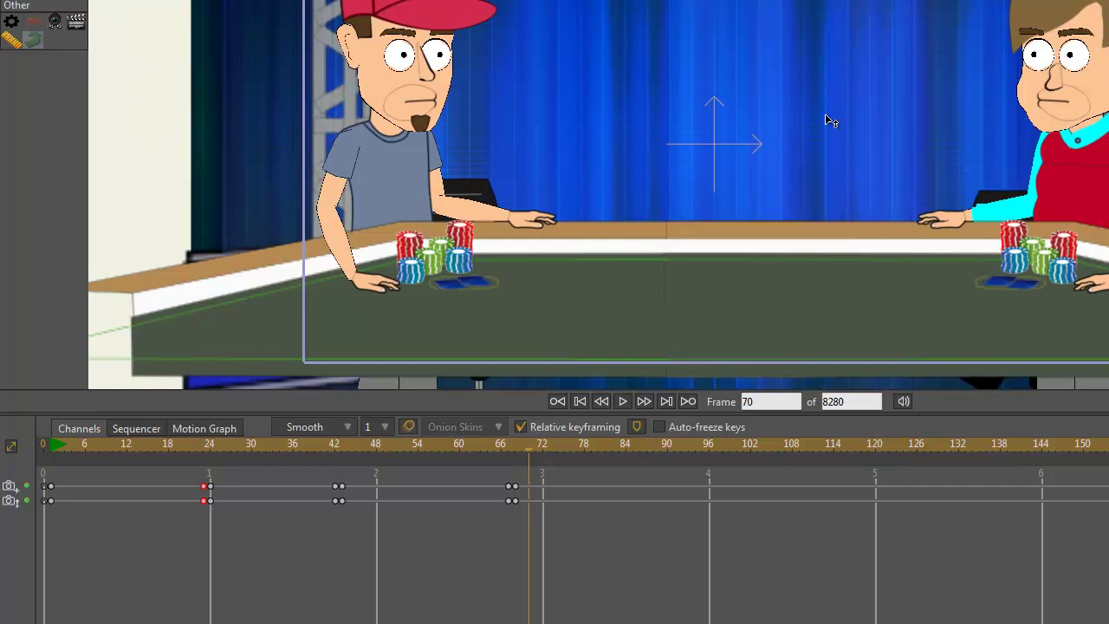
left_click_drag(521, 443, 49, 466)
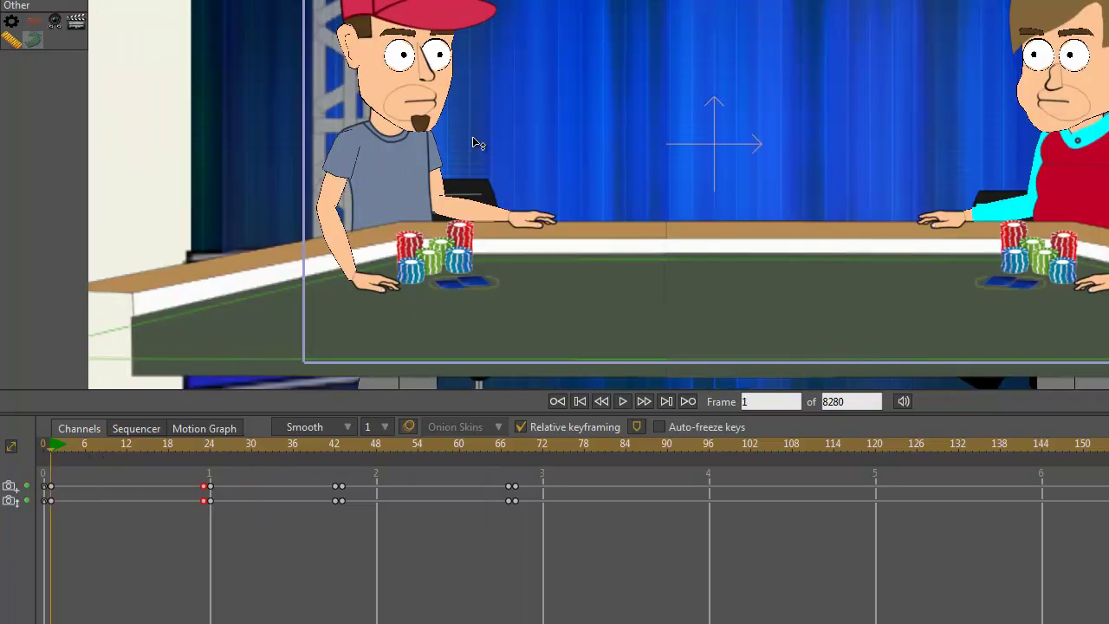
scroll(476, 143, "down", 5)
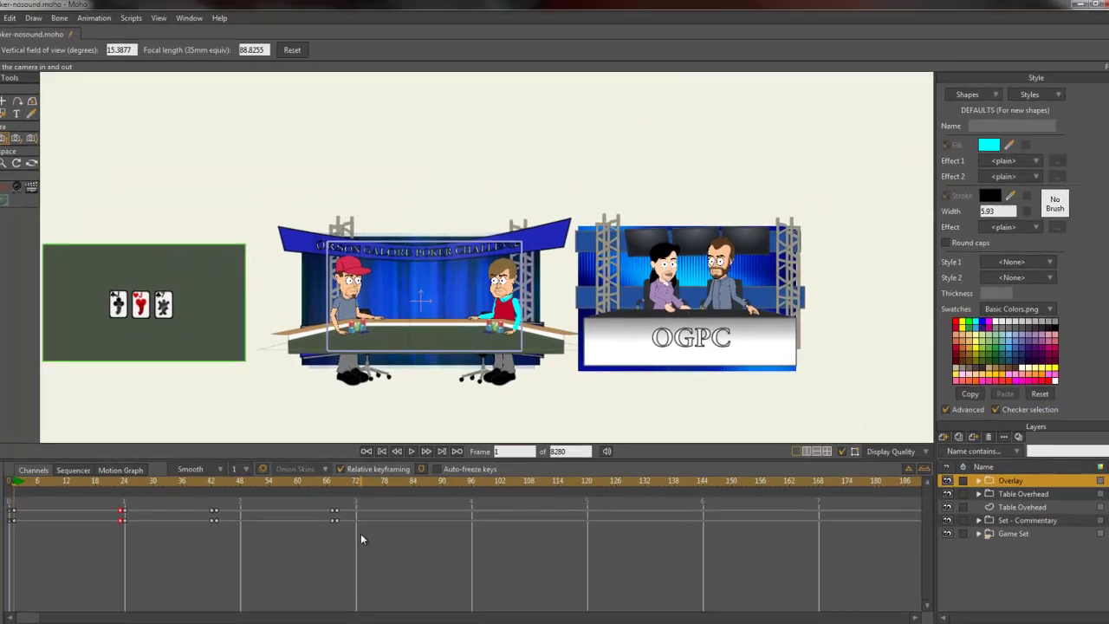
Delete every camera keyframe on the timeline and switch to the stored camera views add-on.
left_click_drag(550, 520, 124, 482)
left_click_drag(65, 508, 4, 503)
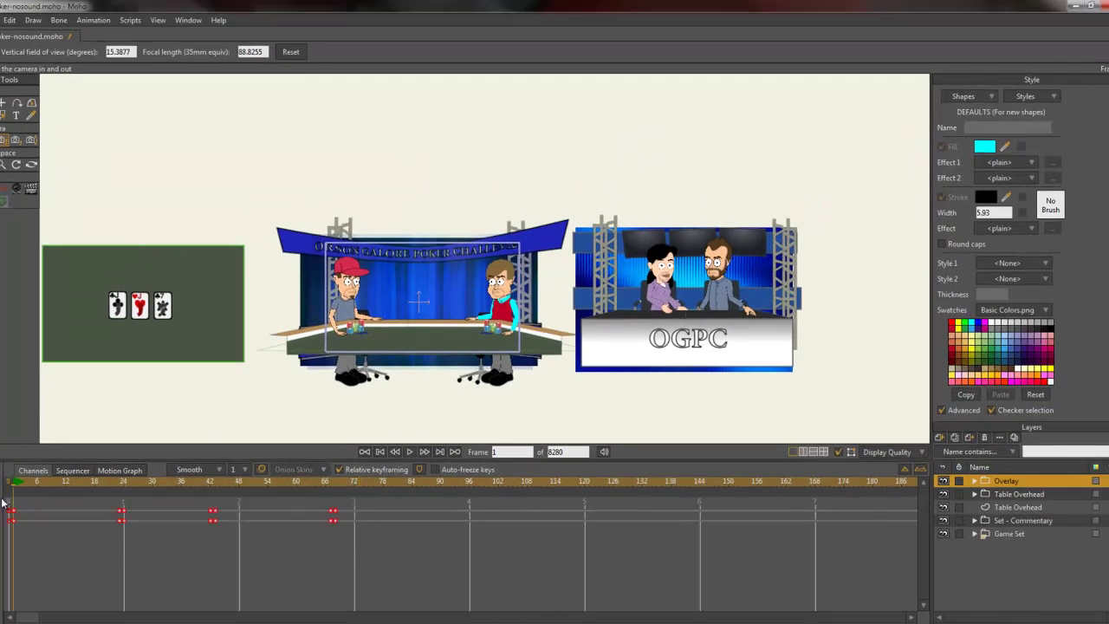
key("Delete")
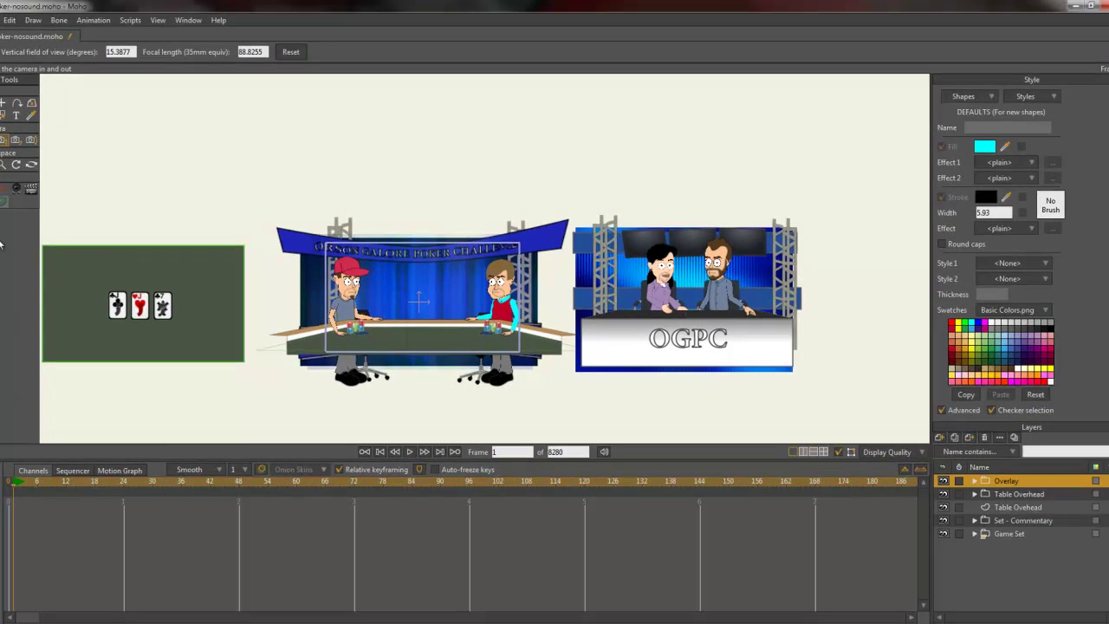
left_click(30, 189)
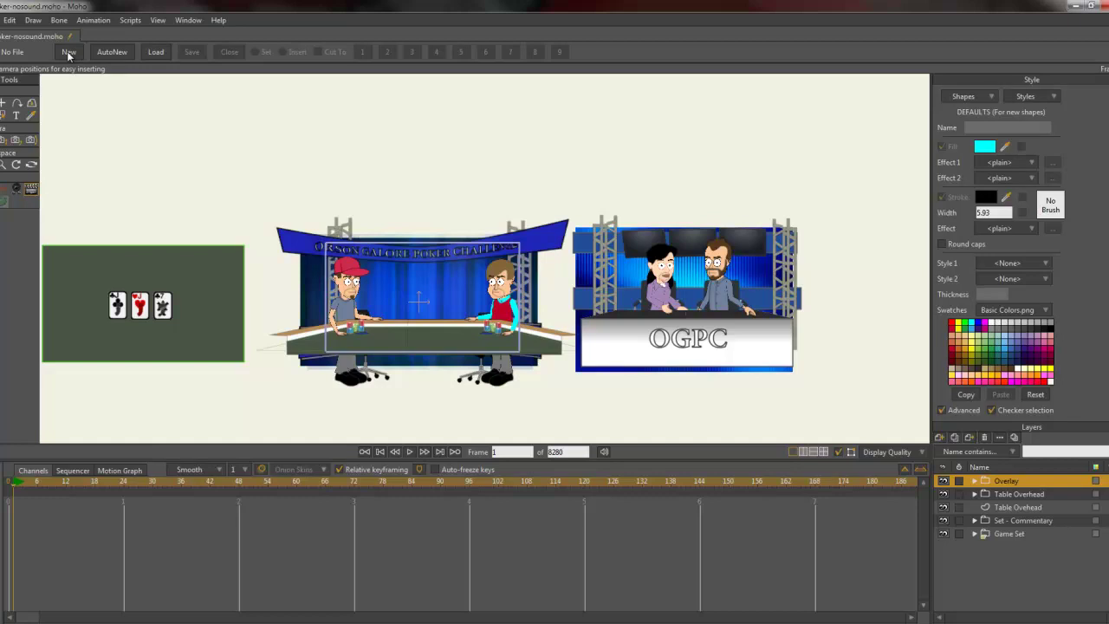
Create and save a new camera-views file named poker.camdata.
left_click(67, 52)
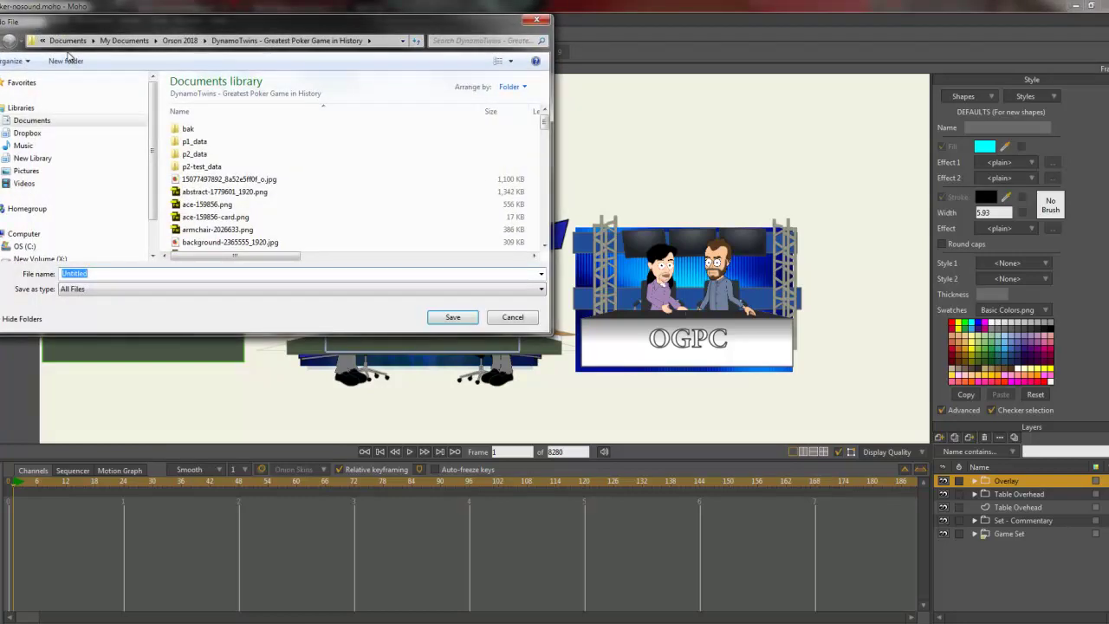
type("poker.")
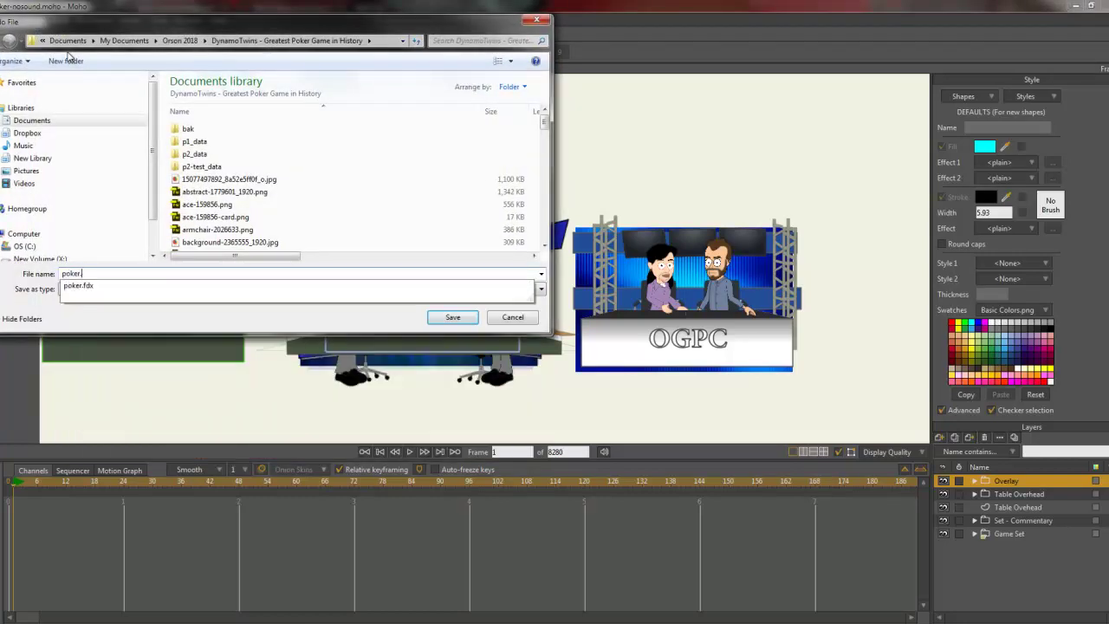
type("camdata")
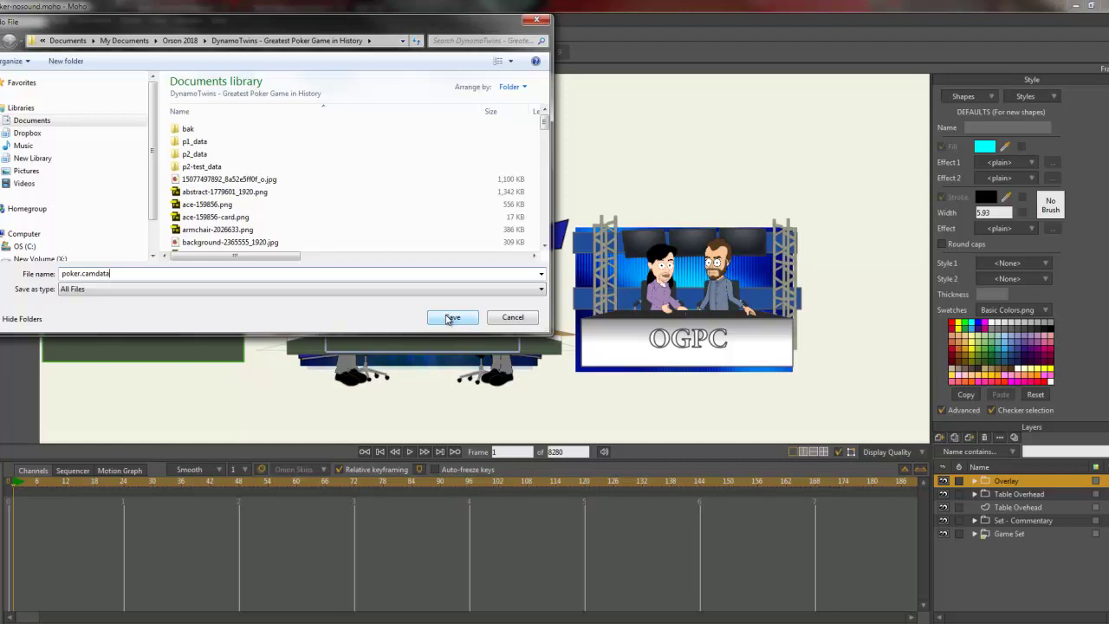
left_click(449, 318)
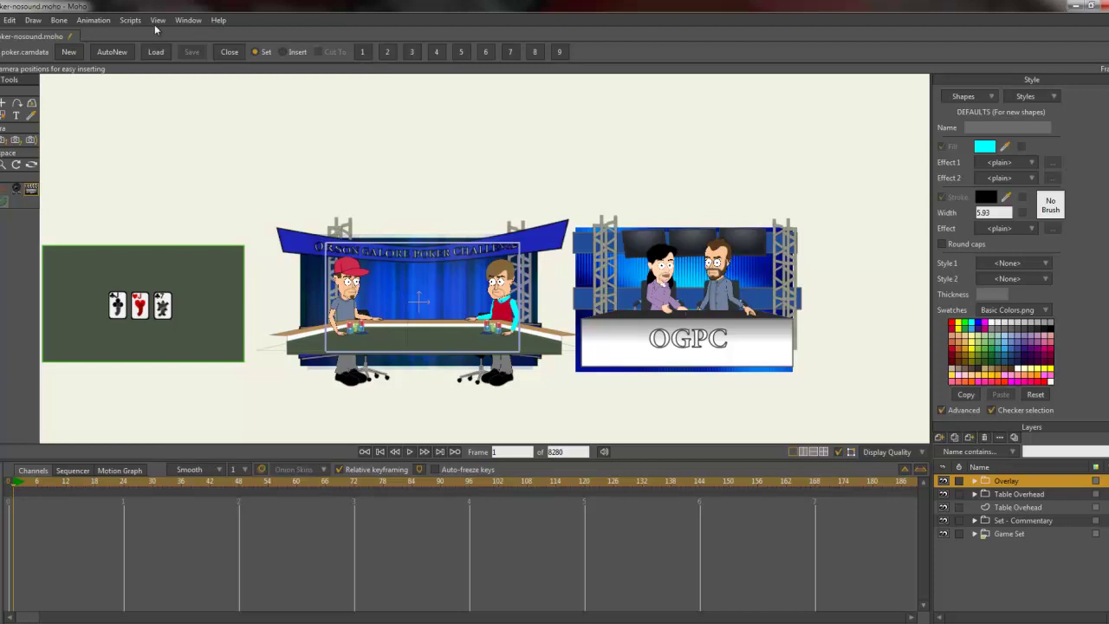
Reset the view and frame a close-up of the capped player.
left_click(158, 21)
left_click(164, 35)
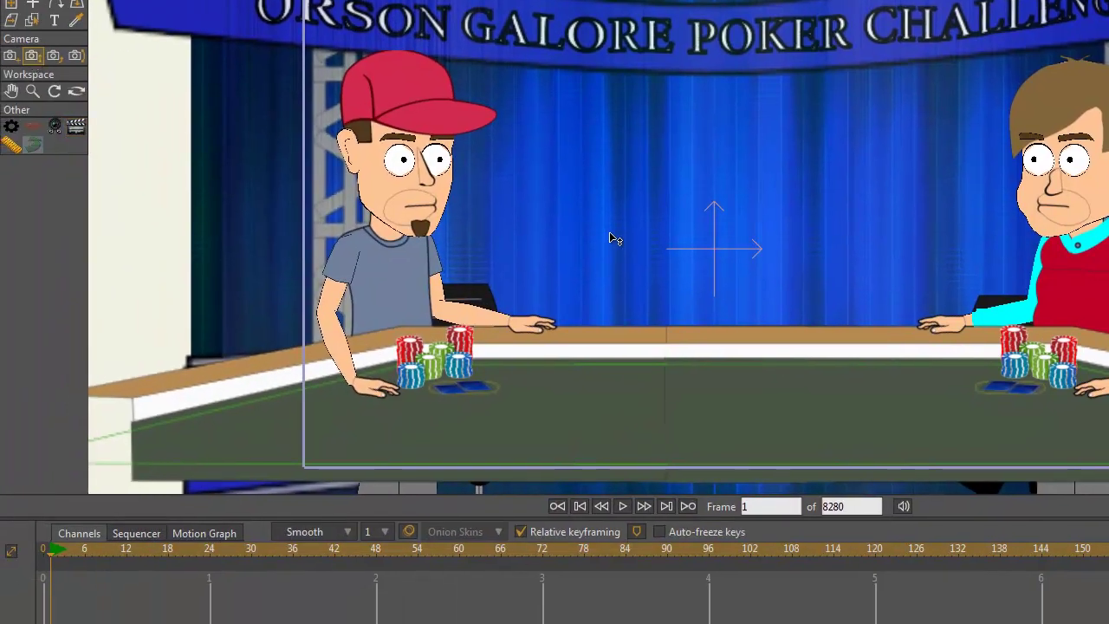
left_click_drag(609, 232, 661, 465)
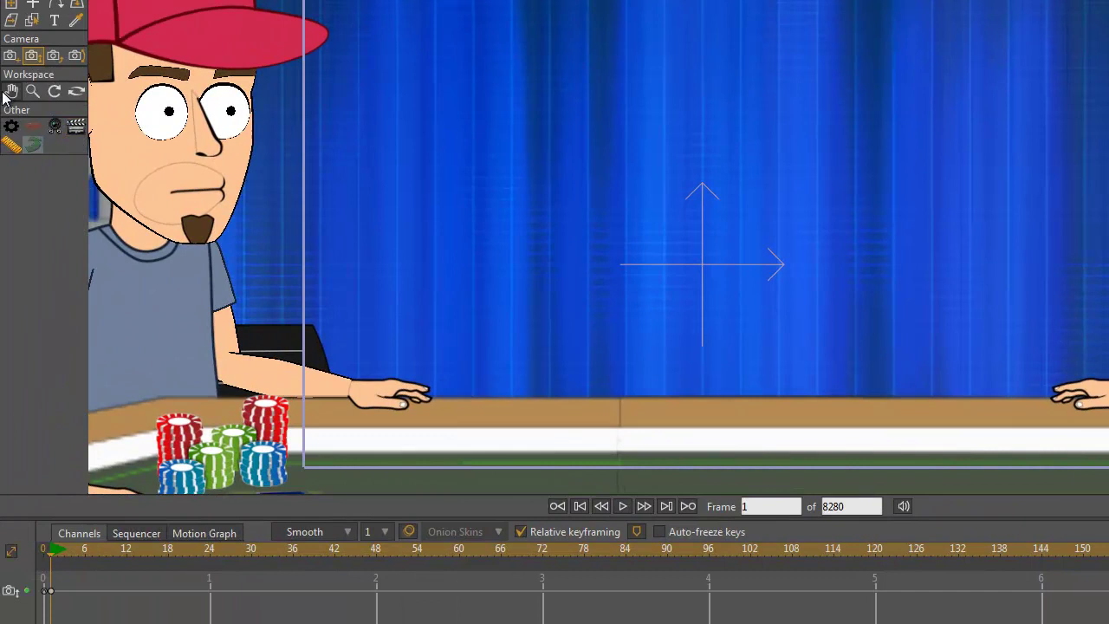
left_click(9, 55)
left_click_drag(503, 212, 612, 249)
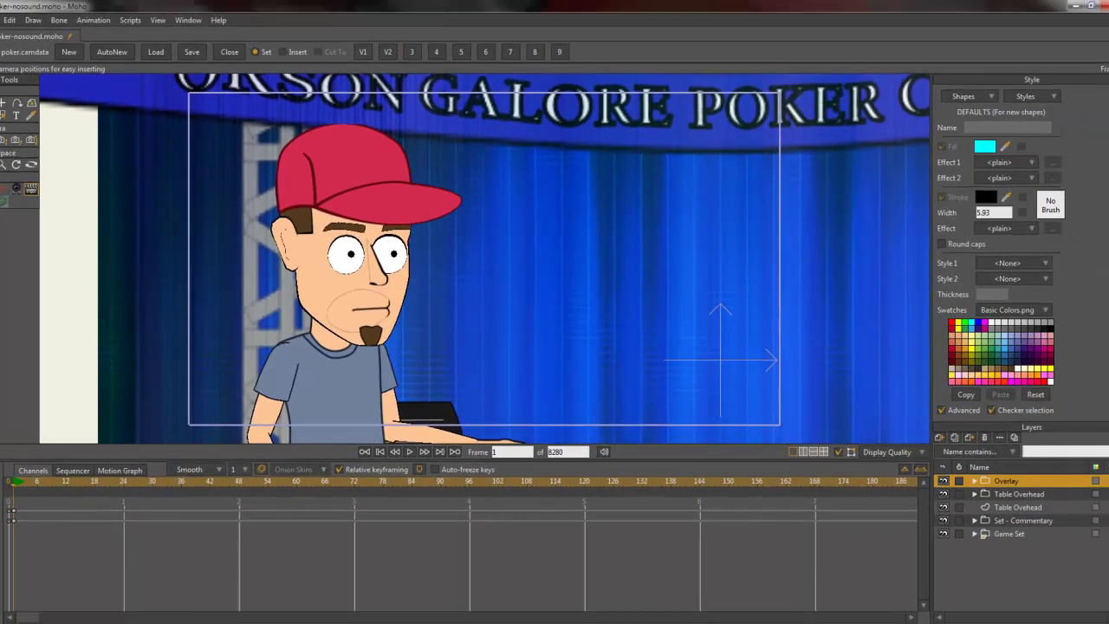
Pan to the brown-haired player in the red vest and store the shot as view 3.
left_click(4, 140)
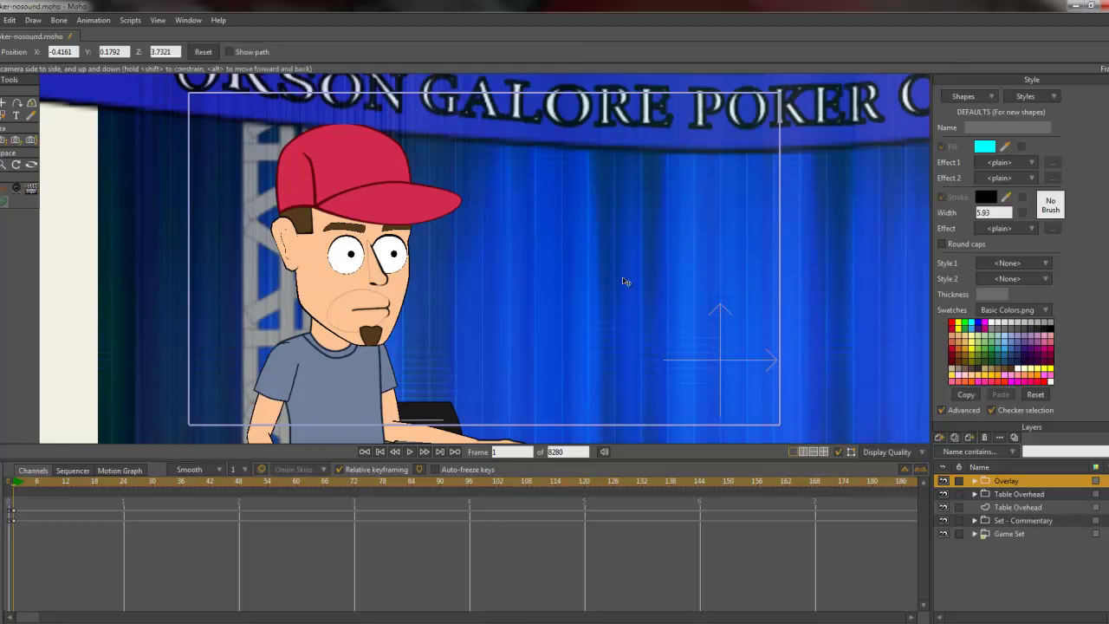
left_click_drag(615, 284, 471, 275)
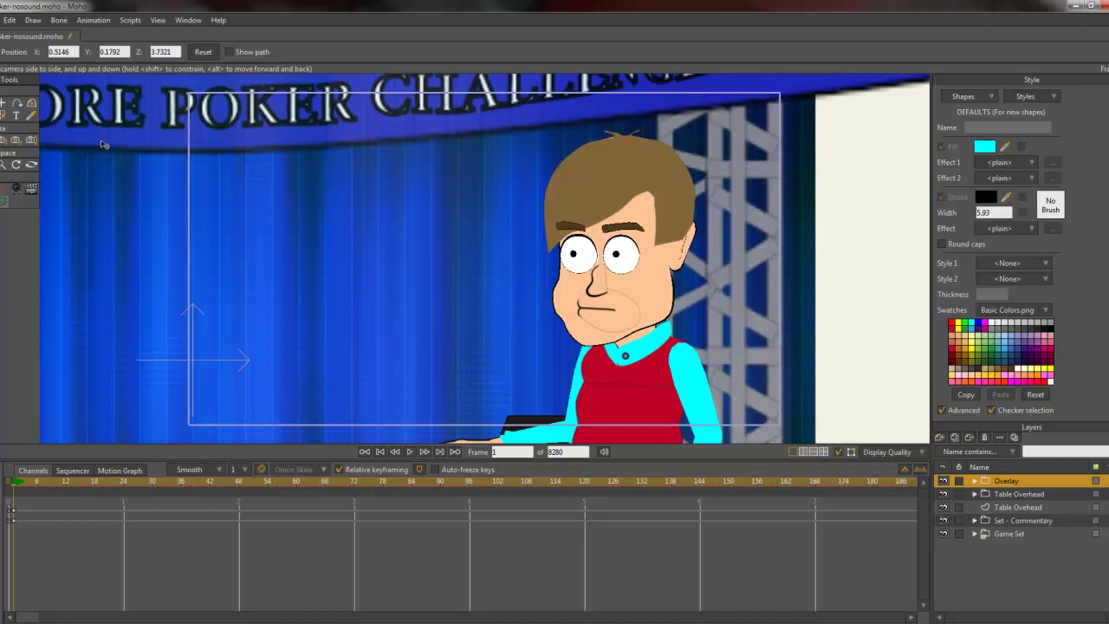
left_click(32, 188)
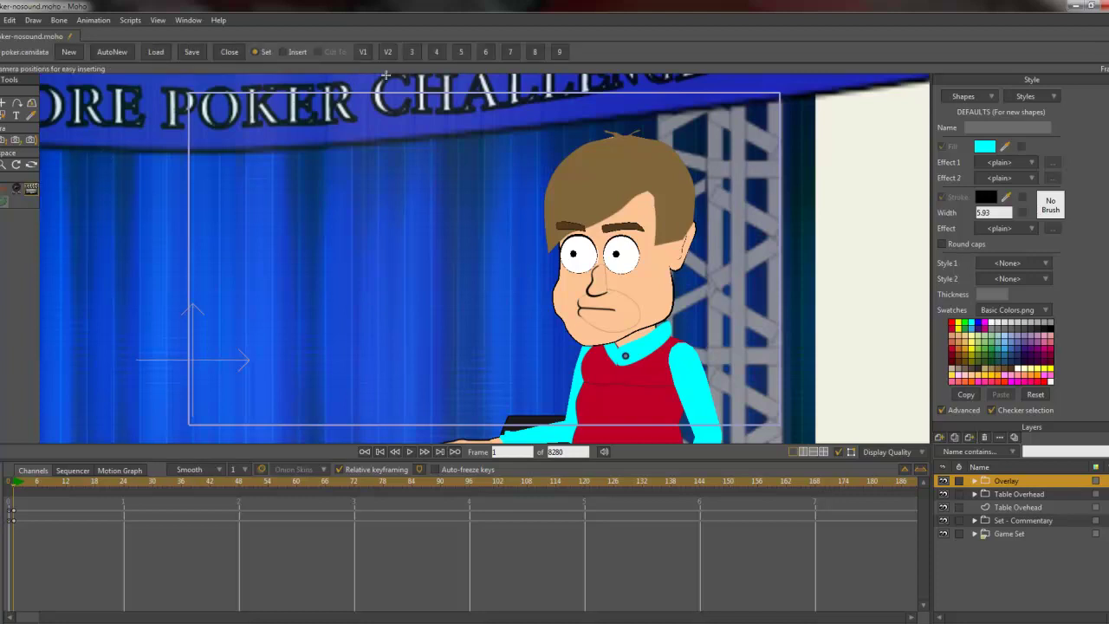
left_click(413, 52)
scroll(485, 205, "down", 5)
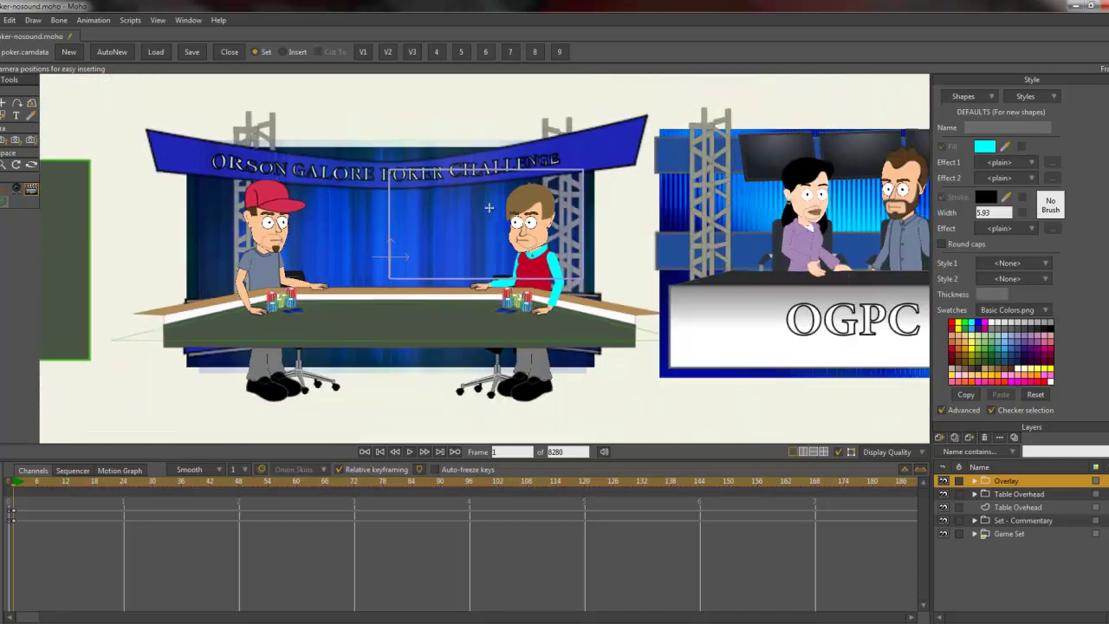
Centre the camera on the OGPC commentary desk and store it as view 4.
left_click(14, 140)
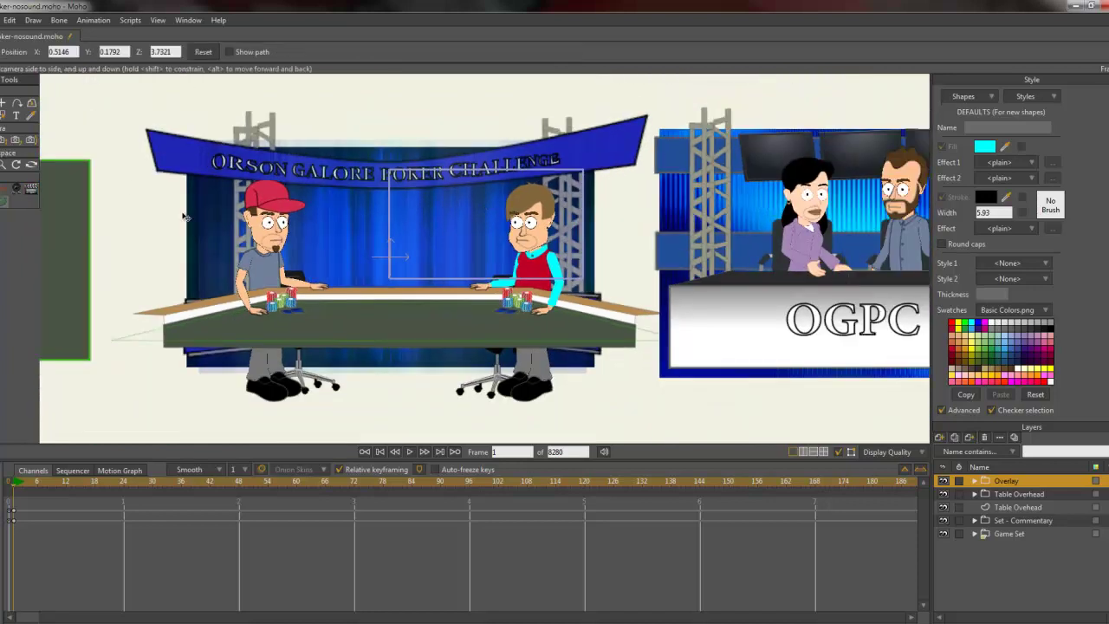
left_click_drag(458, 256, 458, 119)
left_click(5, 143)
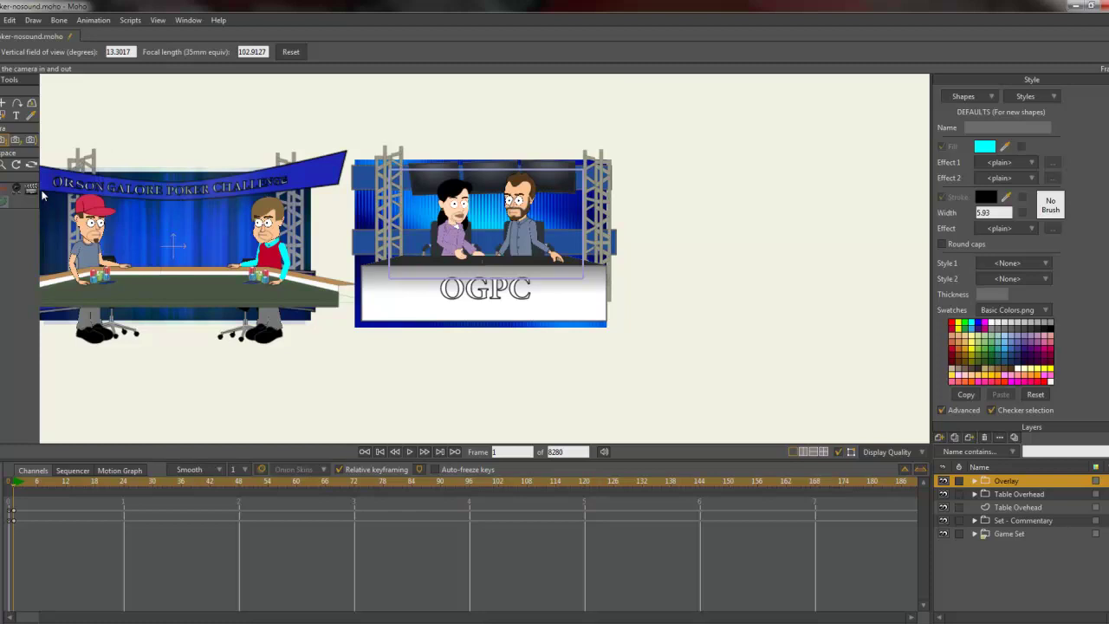
left_click(32, 188)
left_click(441, 51)
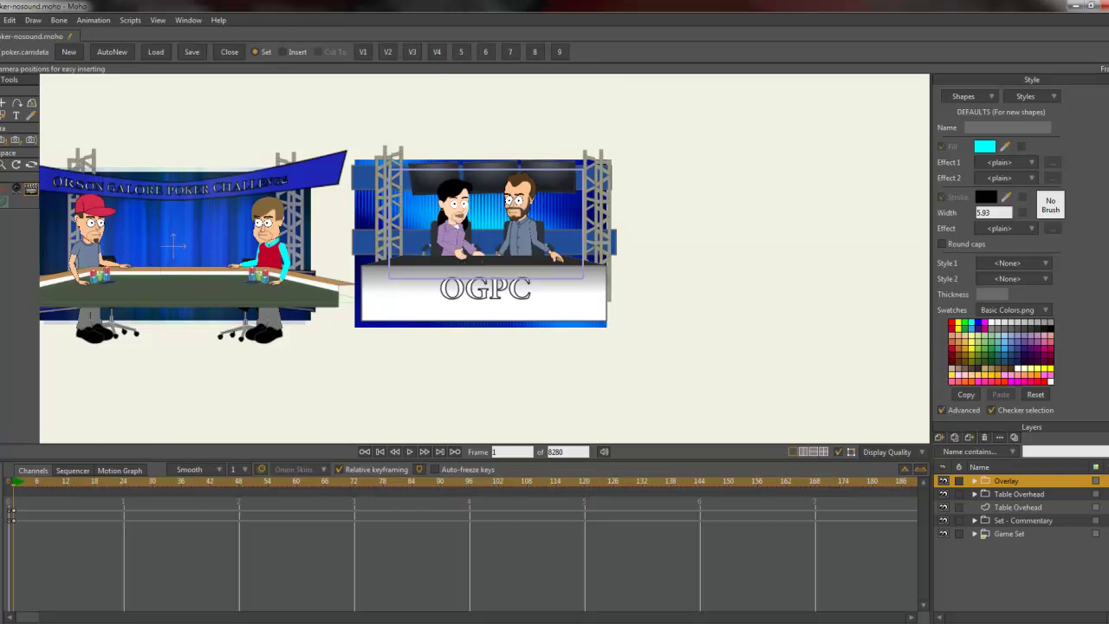
Frame the card-table panel and save the stored views to poker.camdata.
key("4")
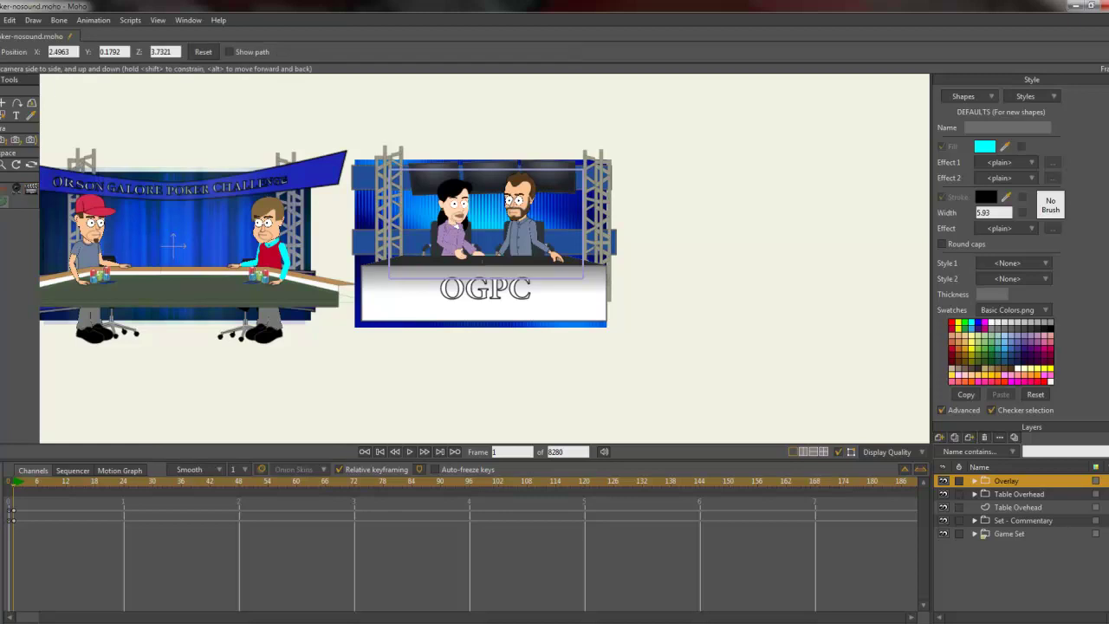
left_click_drag(128, 209, 474, 225)
left_click(3, 140)
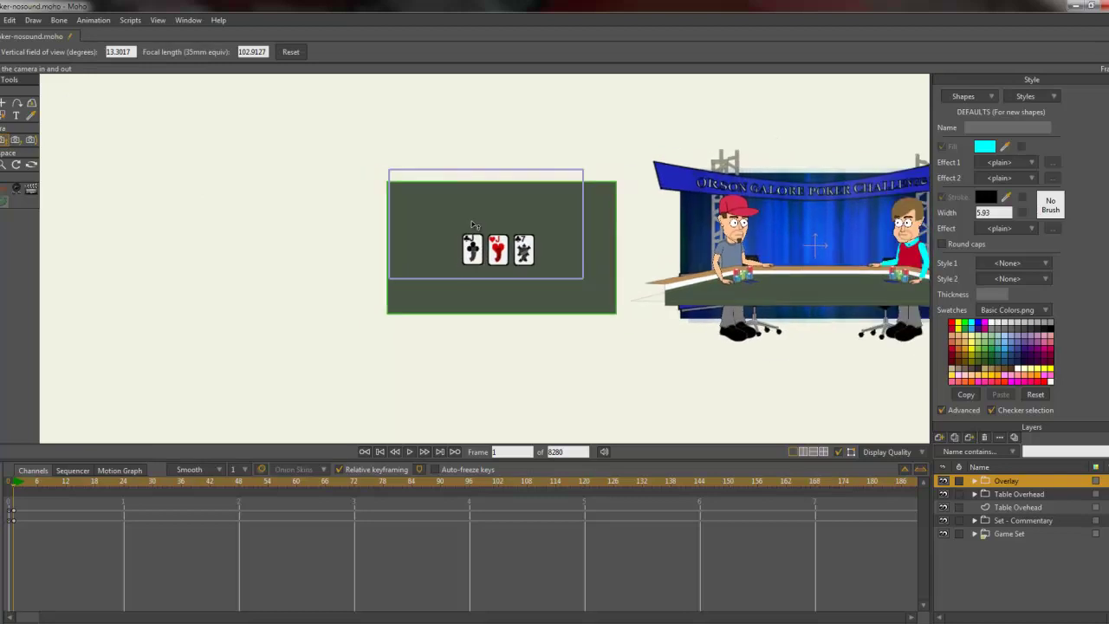
key("4")
left_click_drag(432, 272, 462, 260)
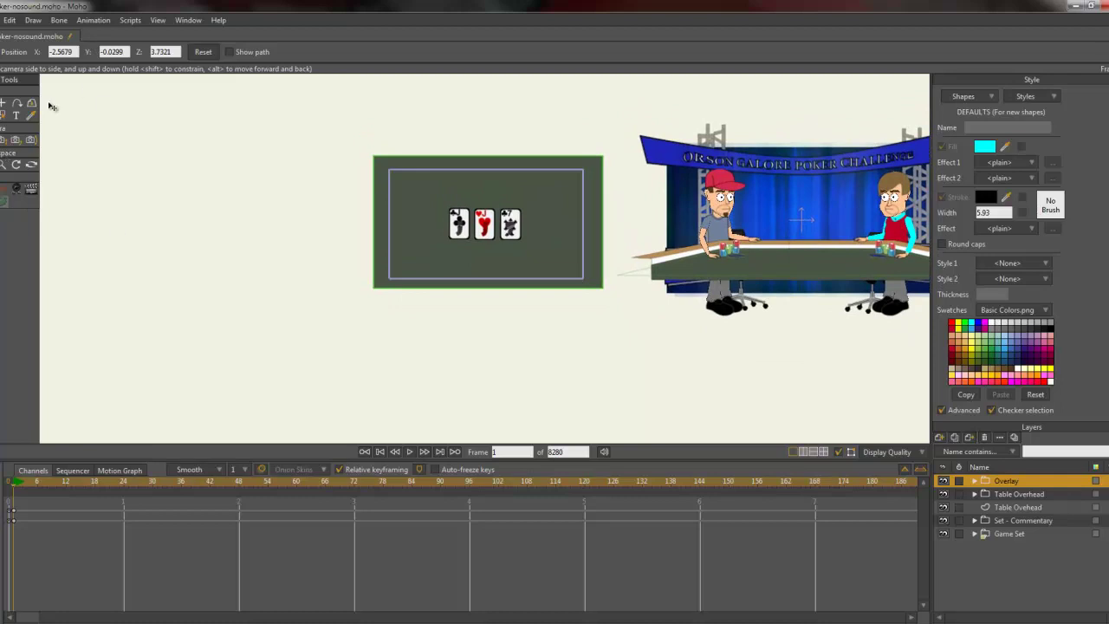
left_click(37, 190)
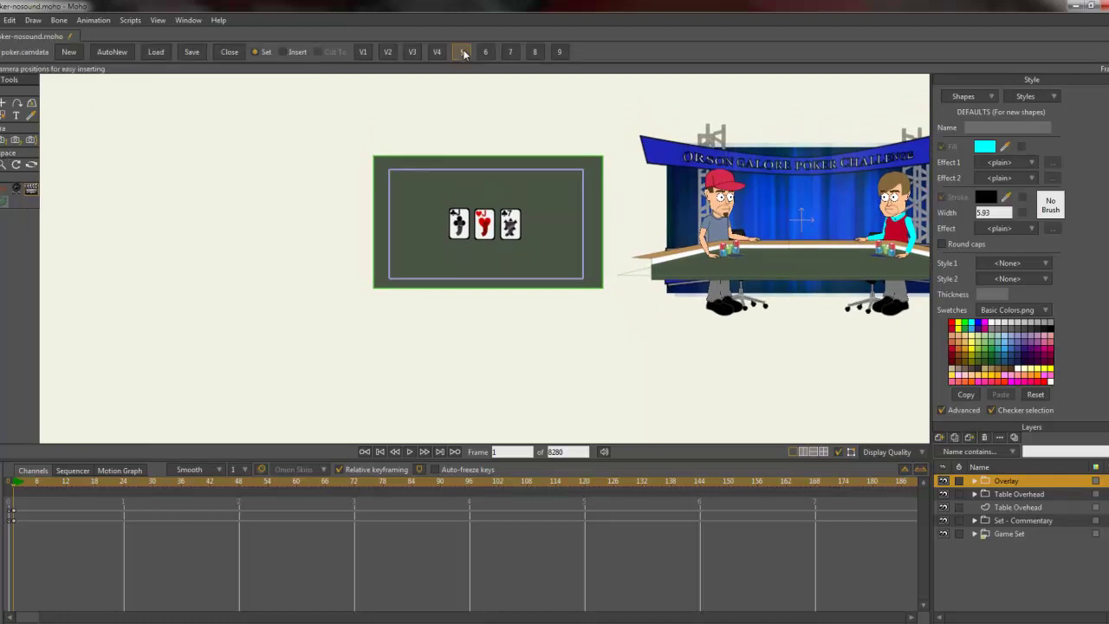
left_click(195, 55)
Set the add-on to Insert mode, key stored view 1, and move to frame 24.
left_click(284, 53)
left_click(364, 52)
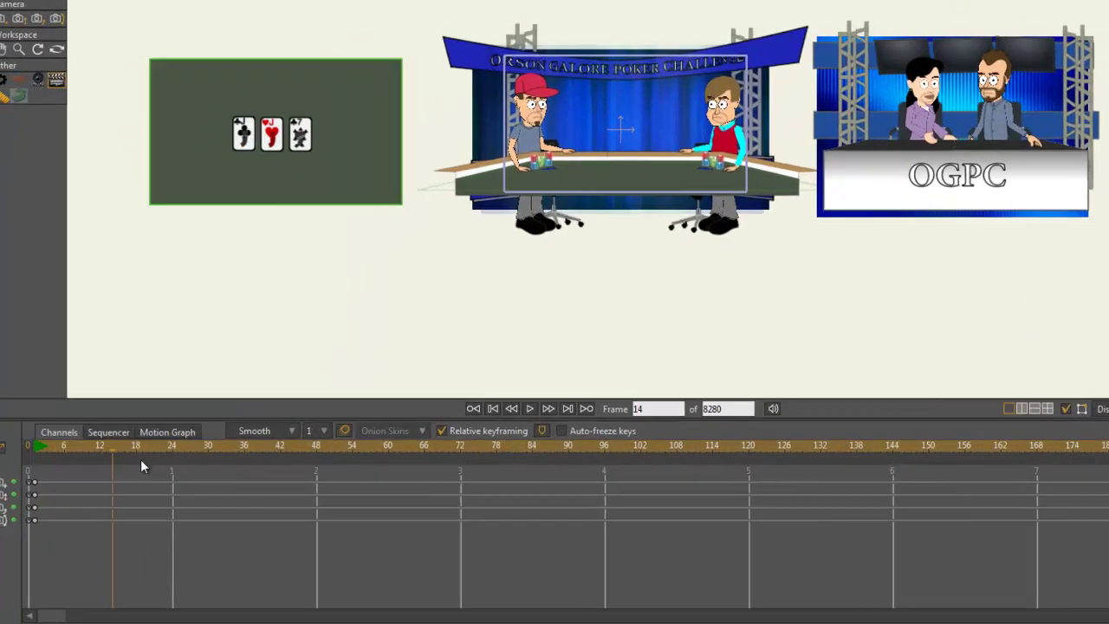
left_click(122, 493)
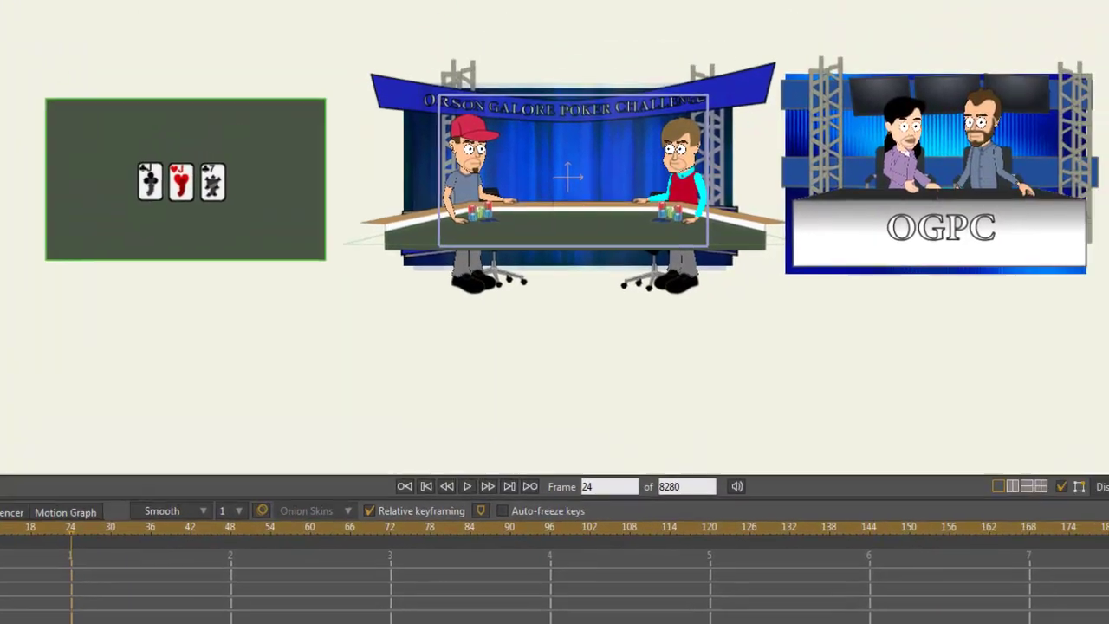
scroll(899, 33, "up", 3)
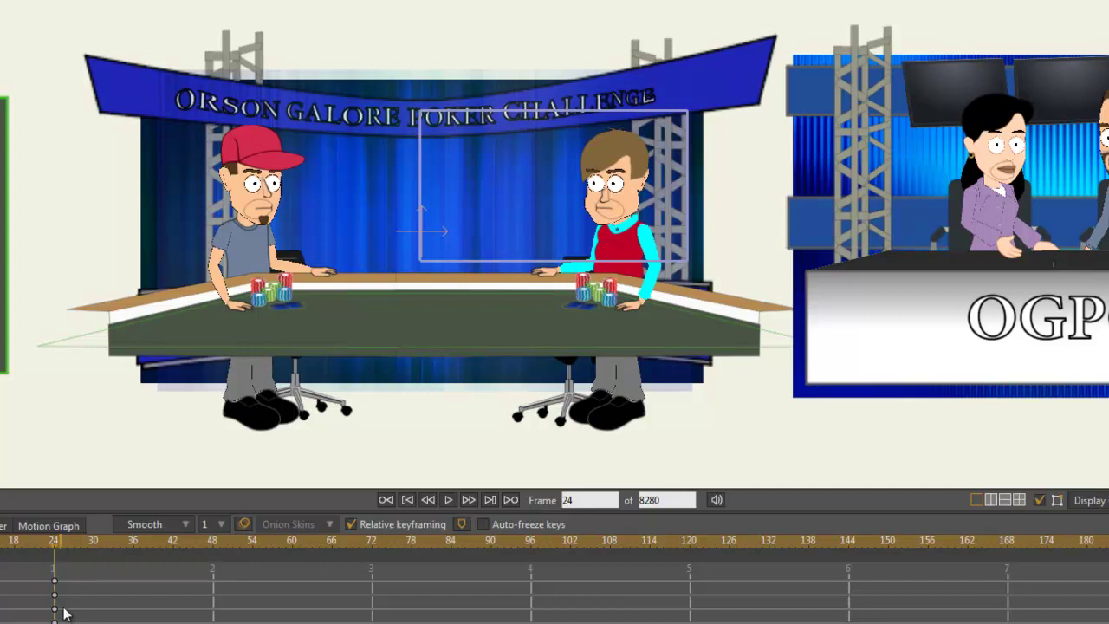
Insert the desk, card panel and table views at frames 48, 72 and 96, through frame 120.
left_click_drag(53, 541, 217, 540)
key("ctrl+v")
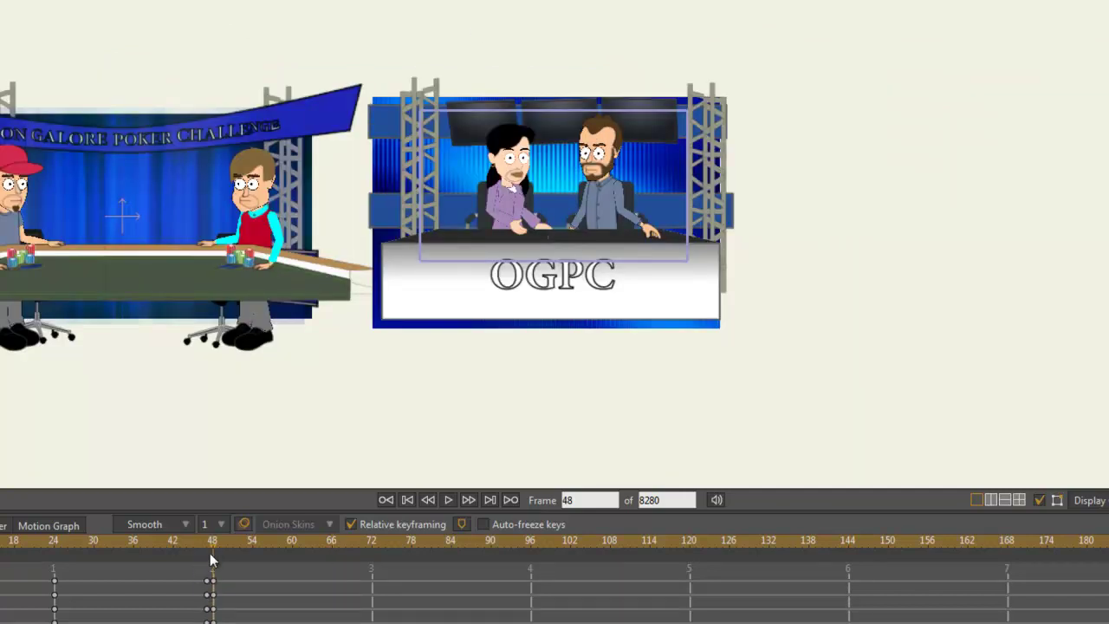
left_click_drag(222, 543, 372, 548)
key("ctrl+v")
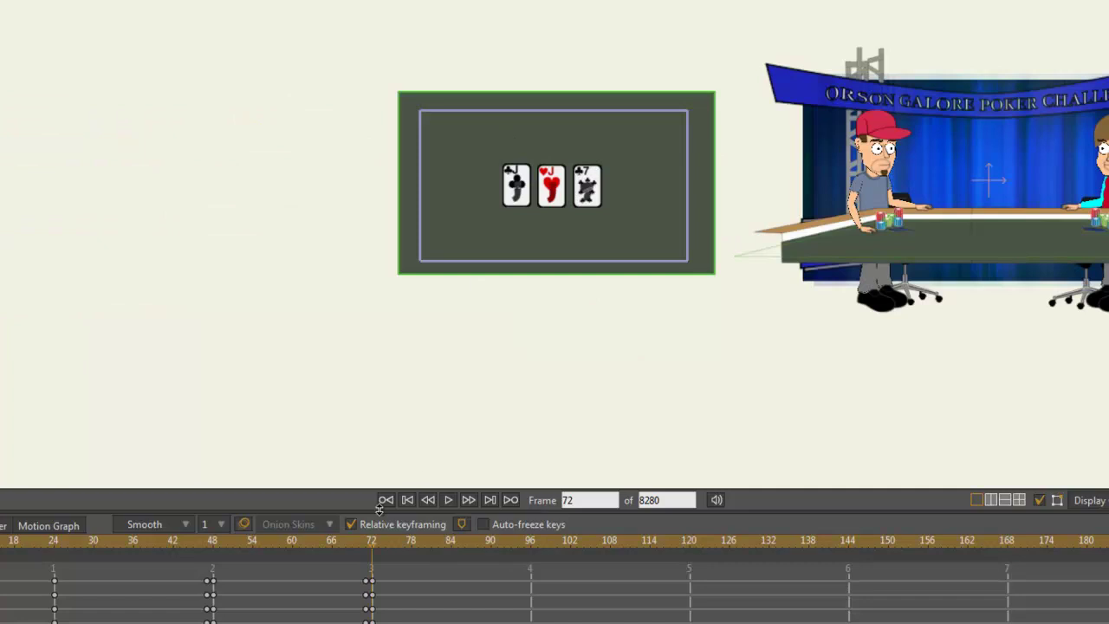
left_click_drag(369, 539, 530, 559)
key("ctrl+v")
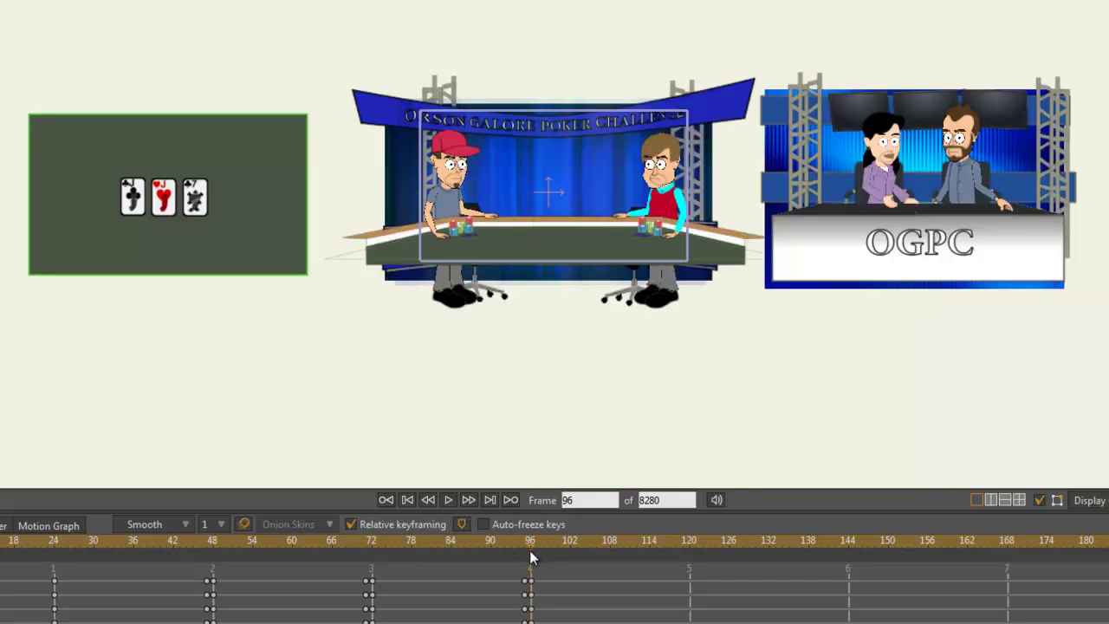
left_click(557, 551)
left_click_drag(568, 551, 693, 559)
scroll(554, 260, "up", 3)
left_click(0, 549)
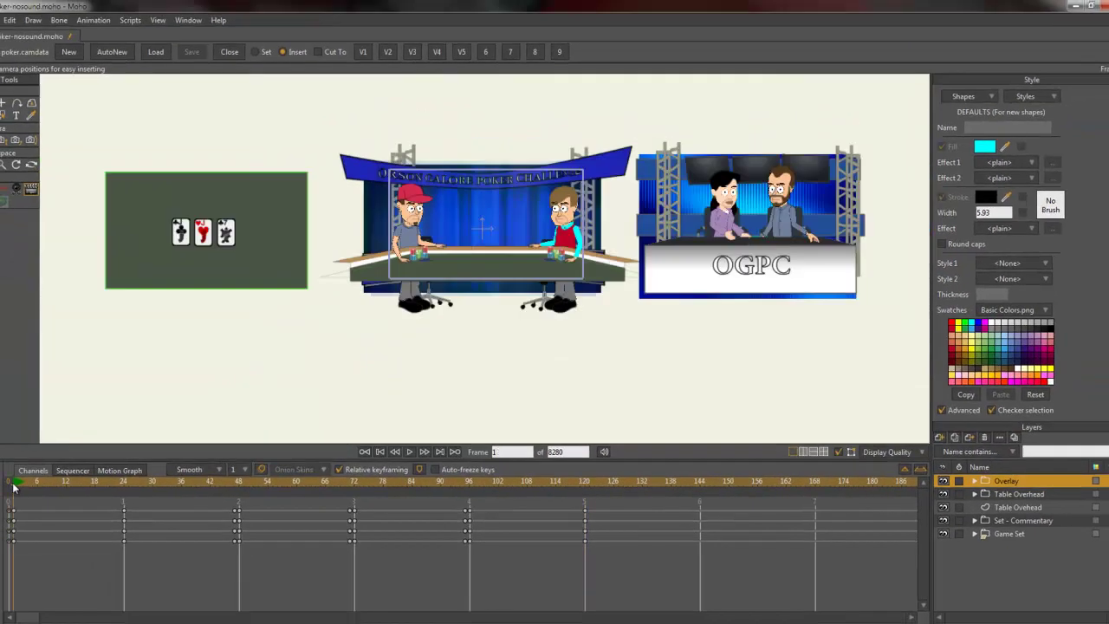
Tick Cut To so inserted views switch instantly, and preview the camera changes to frame 100.
left_click_drag(13, 488, 125, 510)
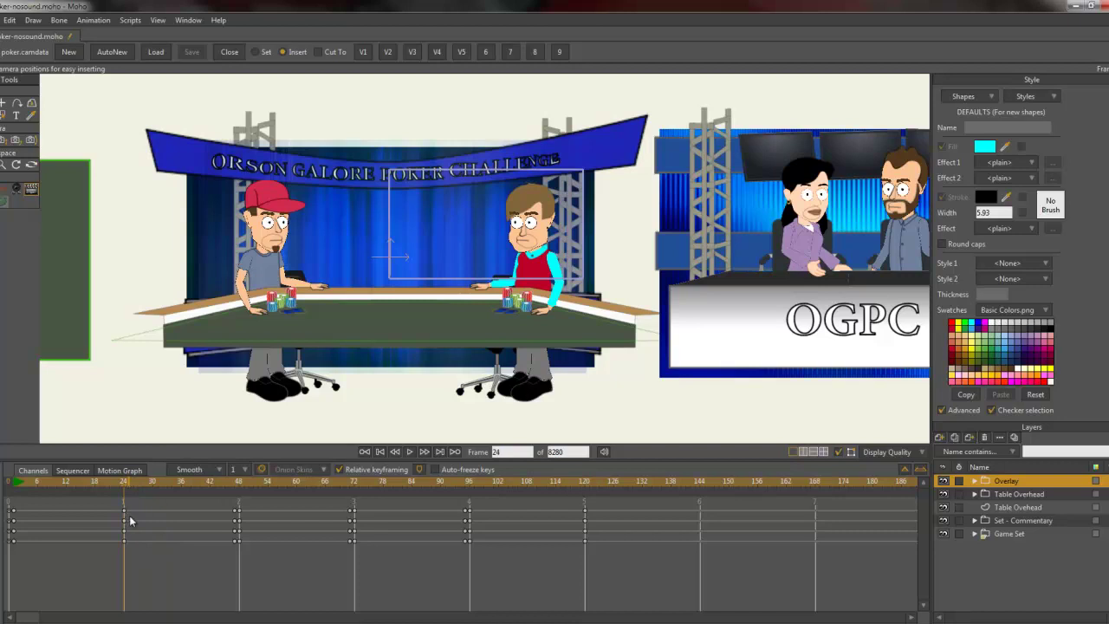
left_click(319, 52)
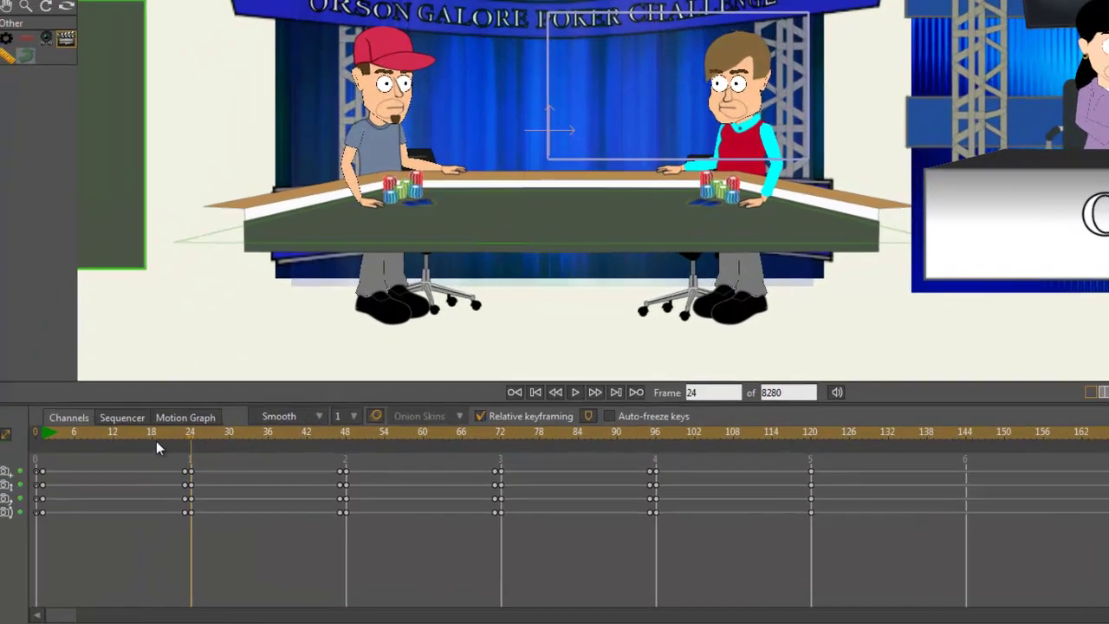
left_click(80, 479)
left_click_drag(147, 414, 65, 444)
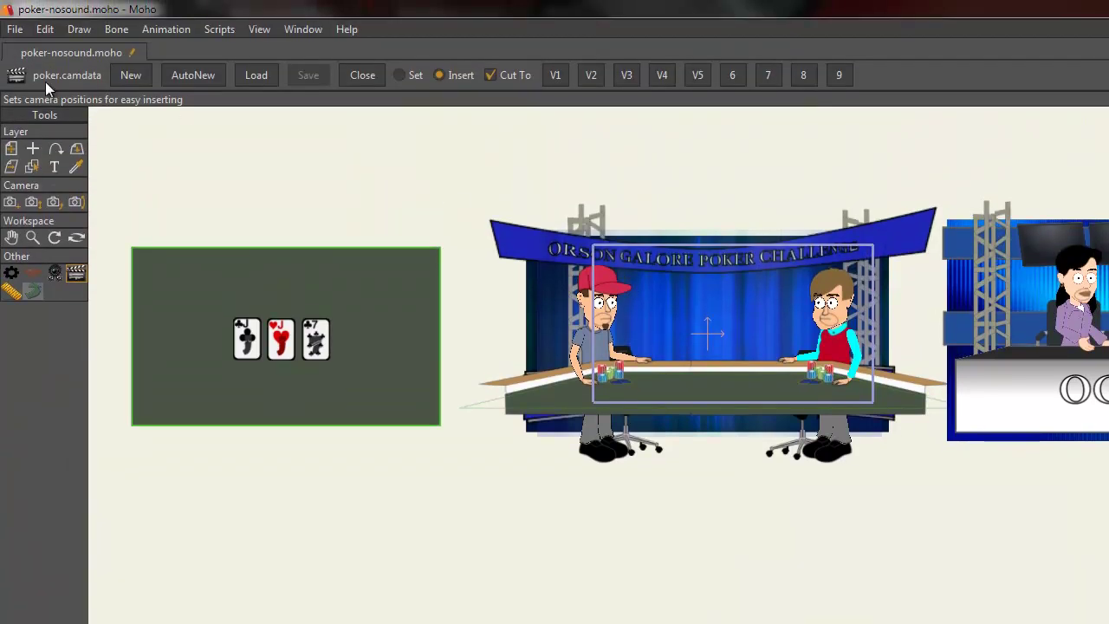
left_click(46, 29)
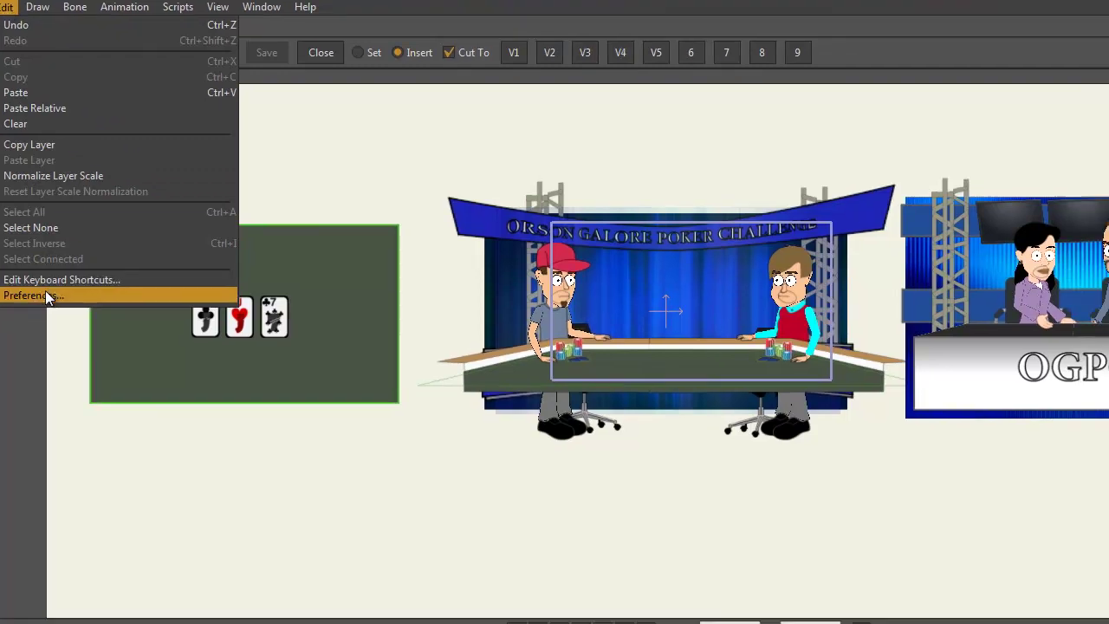
left_click(75, 317)
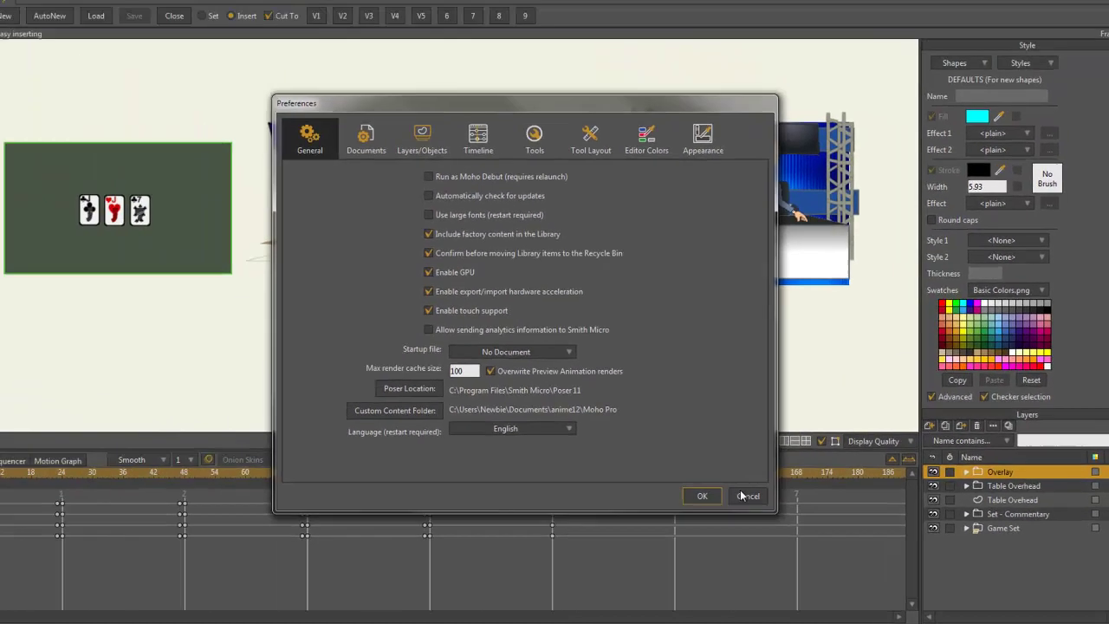
Dismiss the Preferences dialog unchanged, returning to the poker scene and its camera-keyed timeline.
left_click(621, 450)
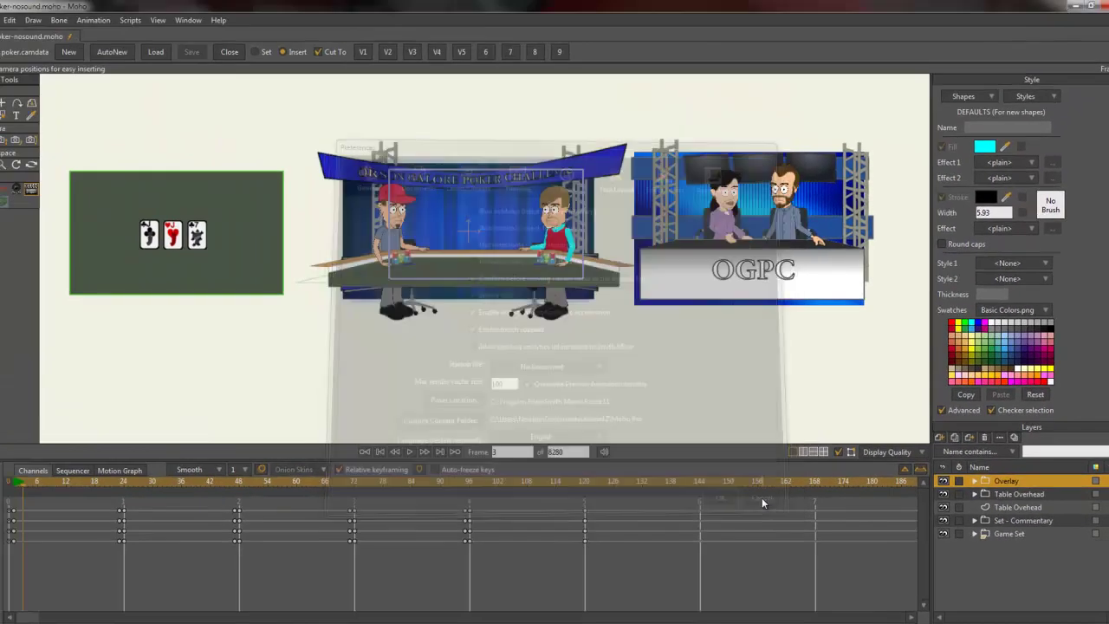